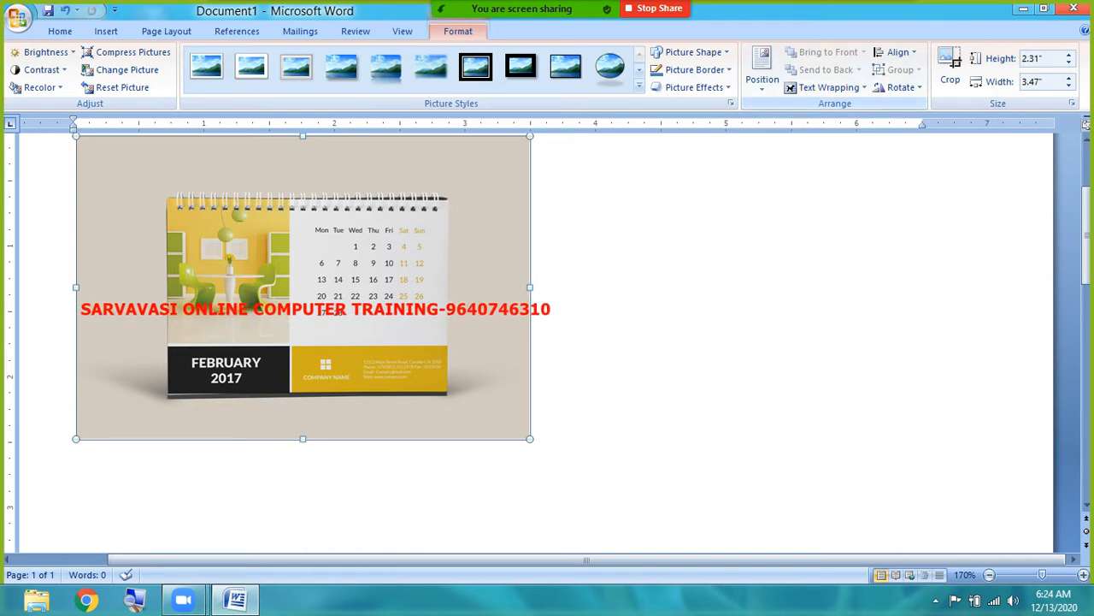
Insert sample paragraphs above the calendar picture by entering =rand() in front of it.
scroll(304, 342, "up", 3)
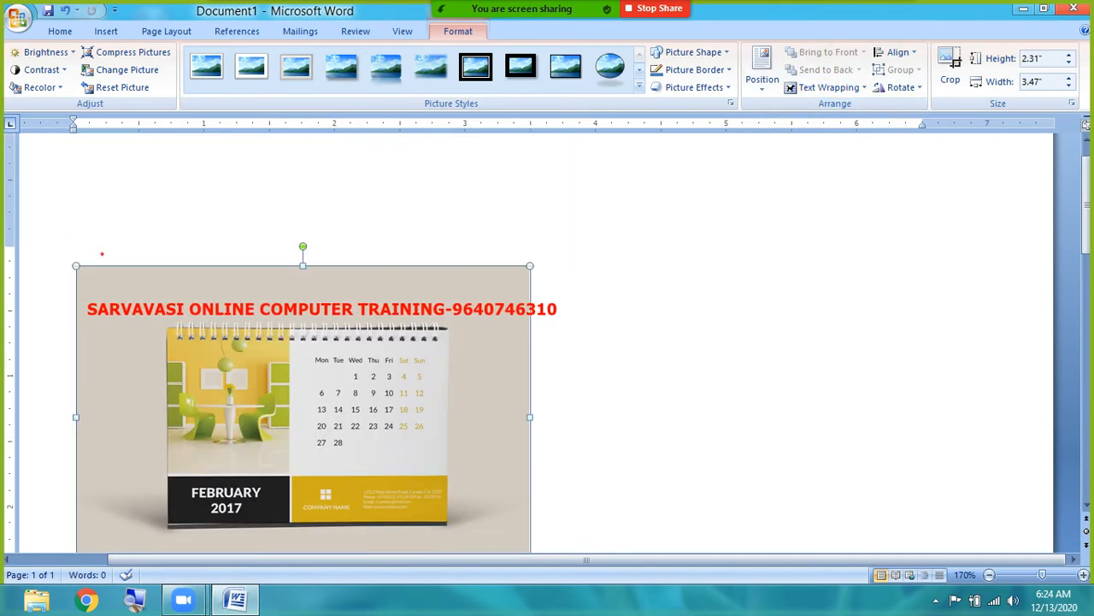
mouse_move(117, 305)
left_mouse_down()
mouse_move(94, 294)
mouse_move(109, 303)
left_mouse_up()
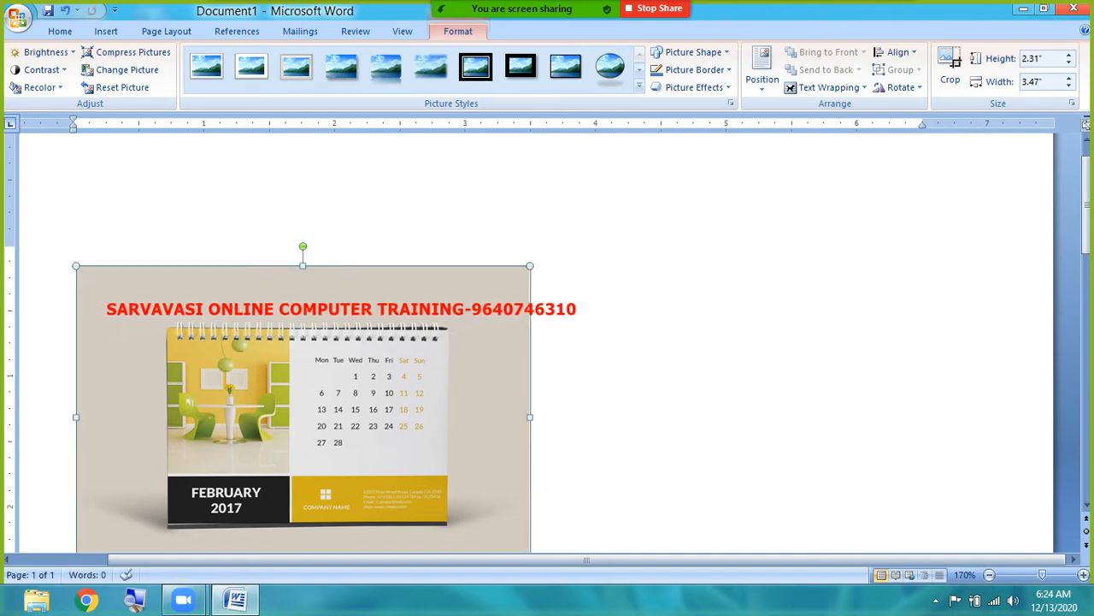
left_click(74, 550)
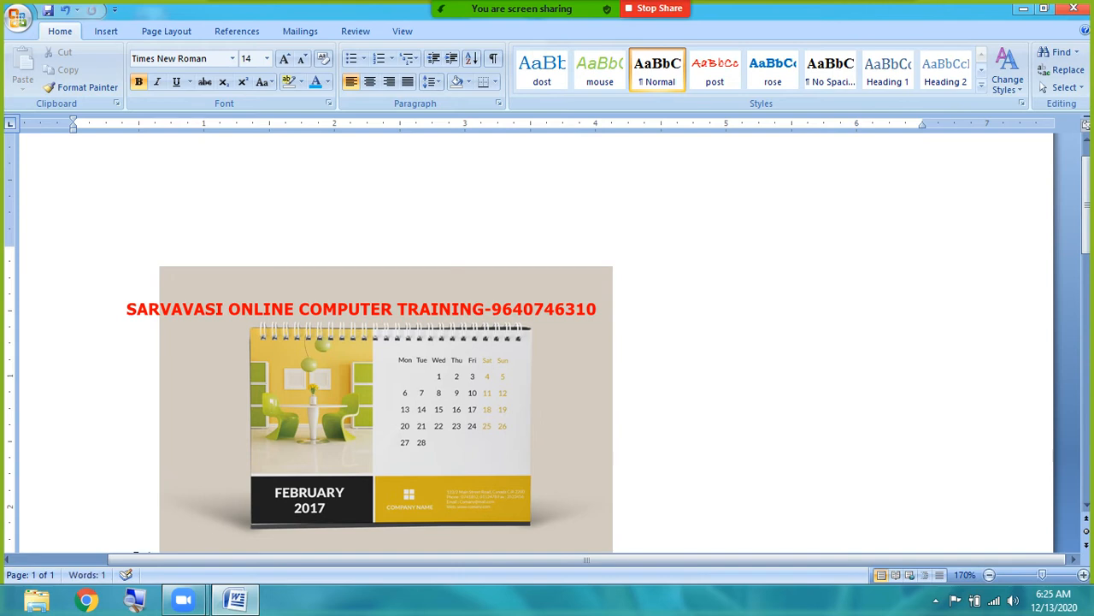
scroll(537, 342, "down", 1)
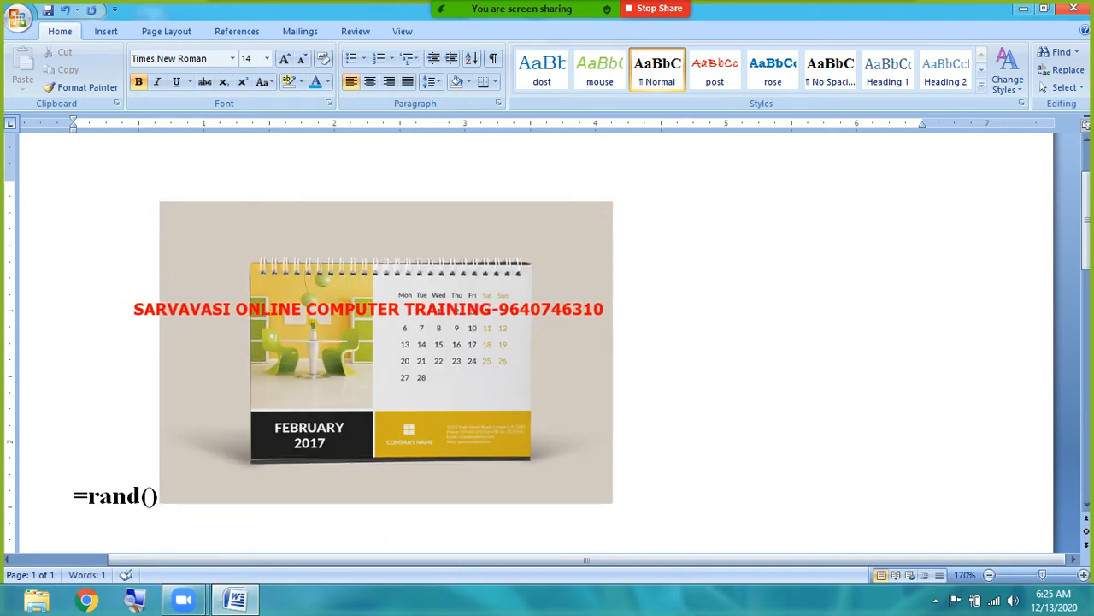
key("Return")
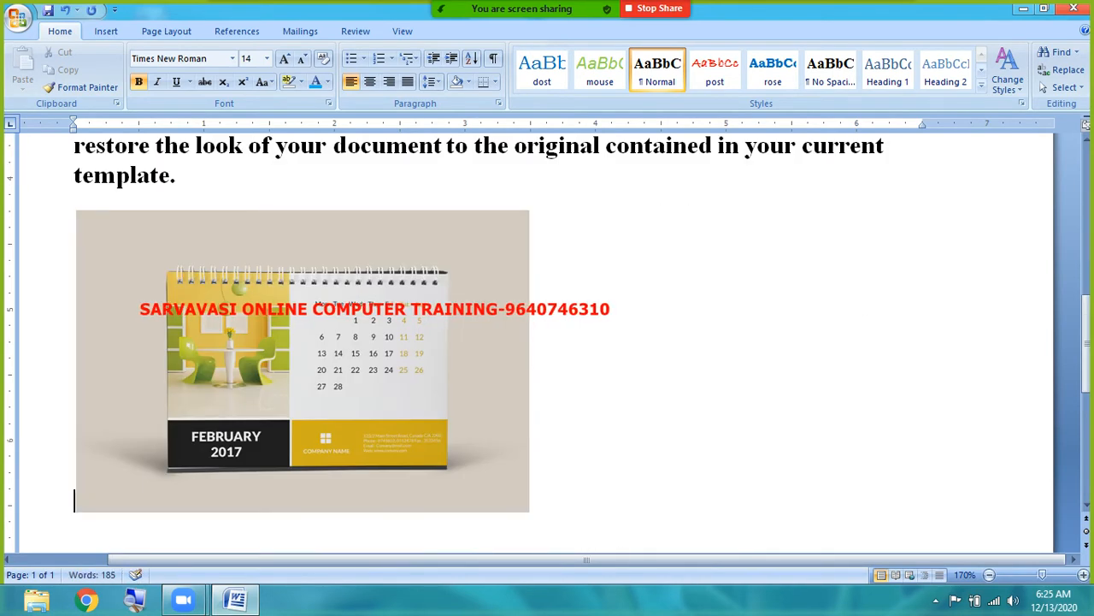
Move the calendar picture into the third paragraph, directly after "the Page Layout tab.".
scroll(537, 342, "down", 2)
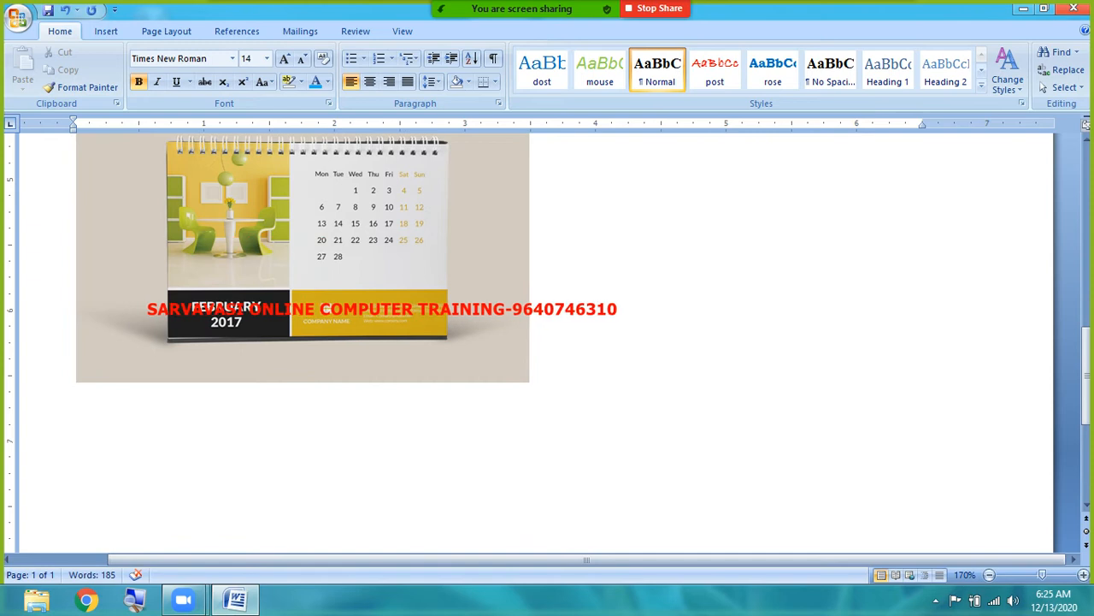
scroll(537, 342, "up", 4)
left_click_drag(299, 420, 299, 187)
scroll(537, 342, "up", 1)
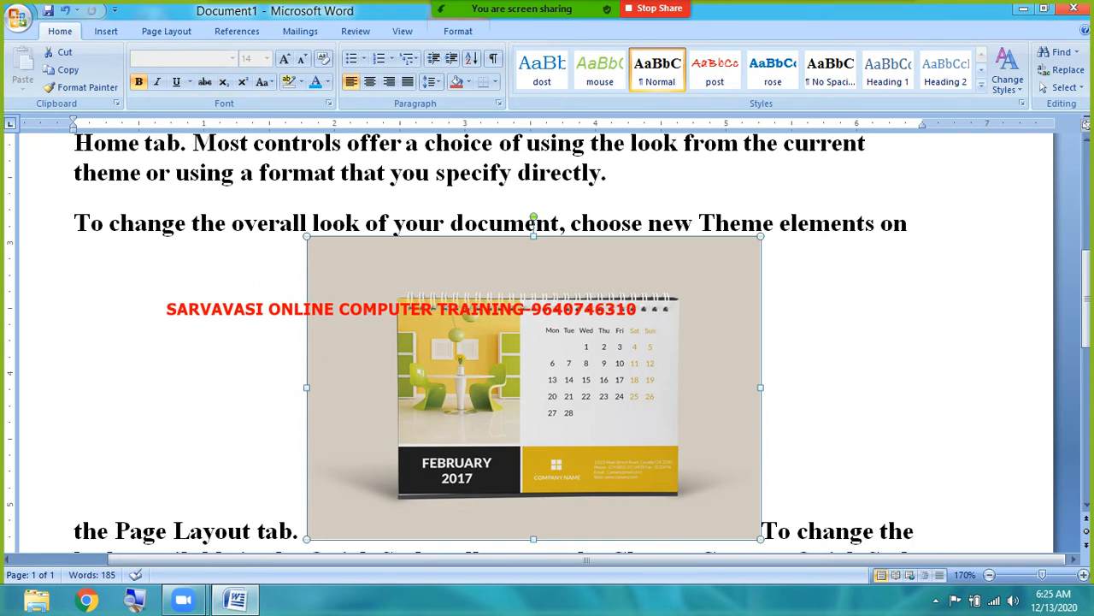
Apply the In Line with Text position to the calendar picture.
left_click(459, 31)
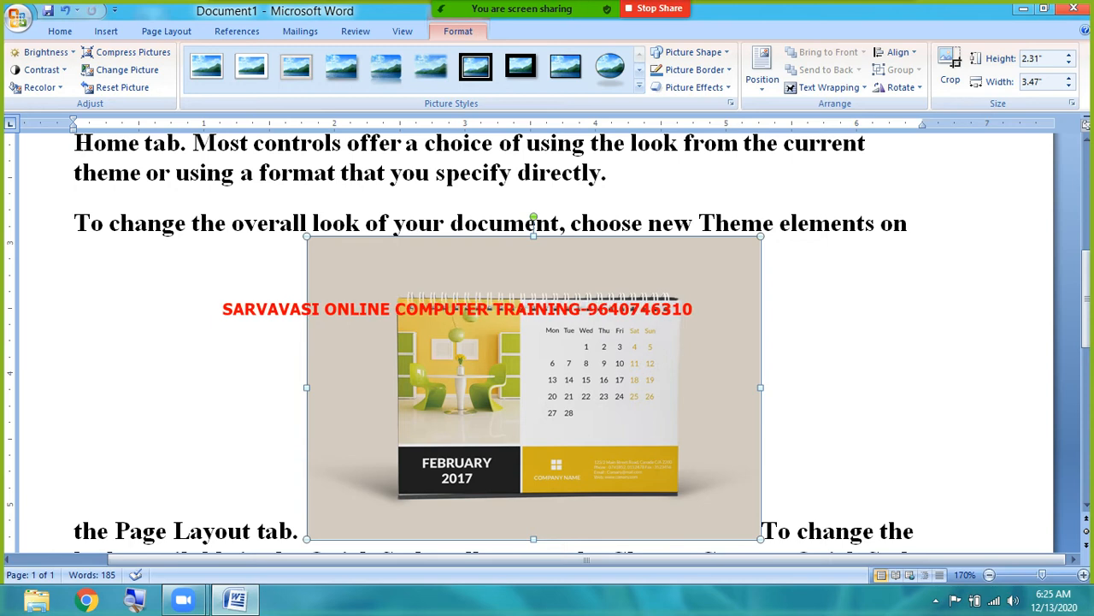
left_click(762, 70)
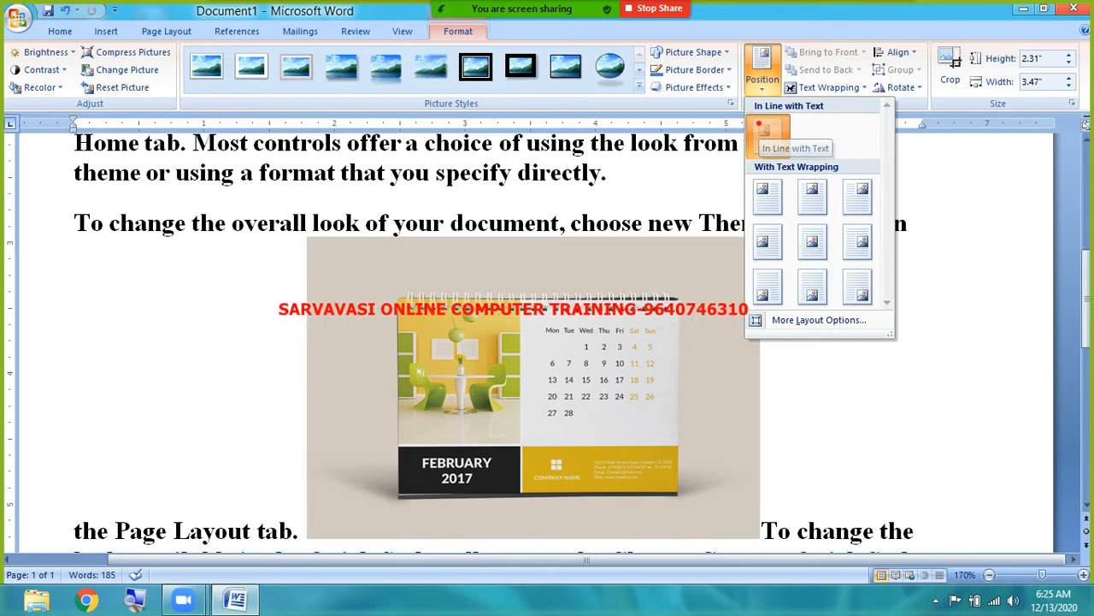
left_click(764, 131)
Position the calendar picture in the top left of the page with square text wrapping.
left_click(762, 69)
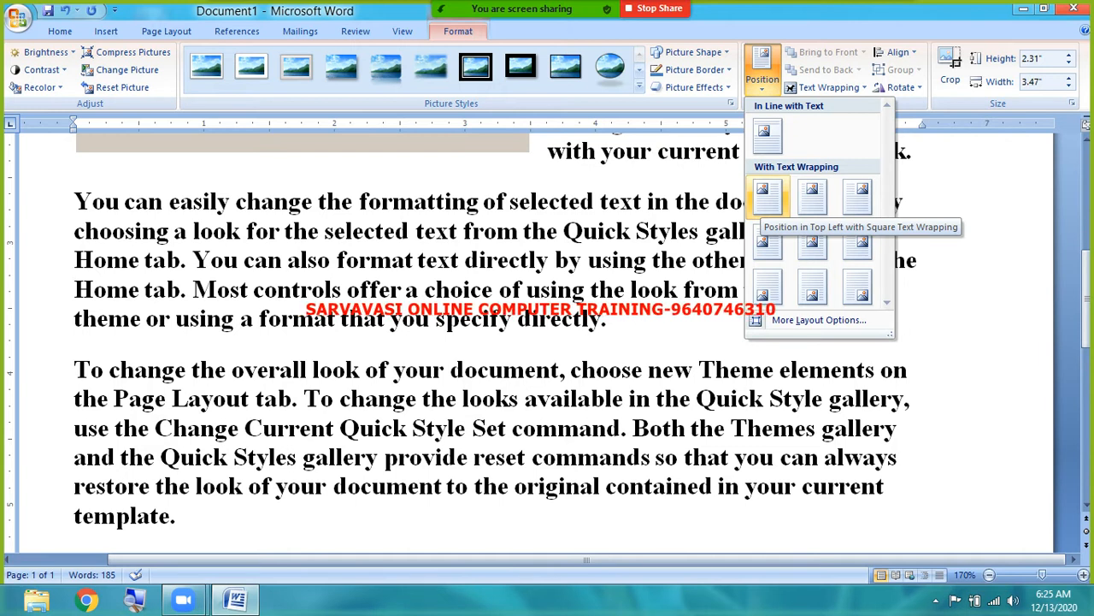
left_click(766, 197)
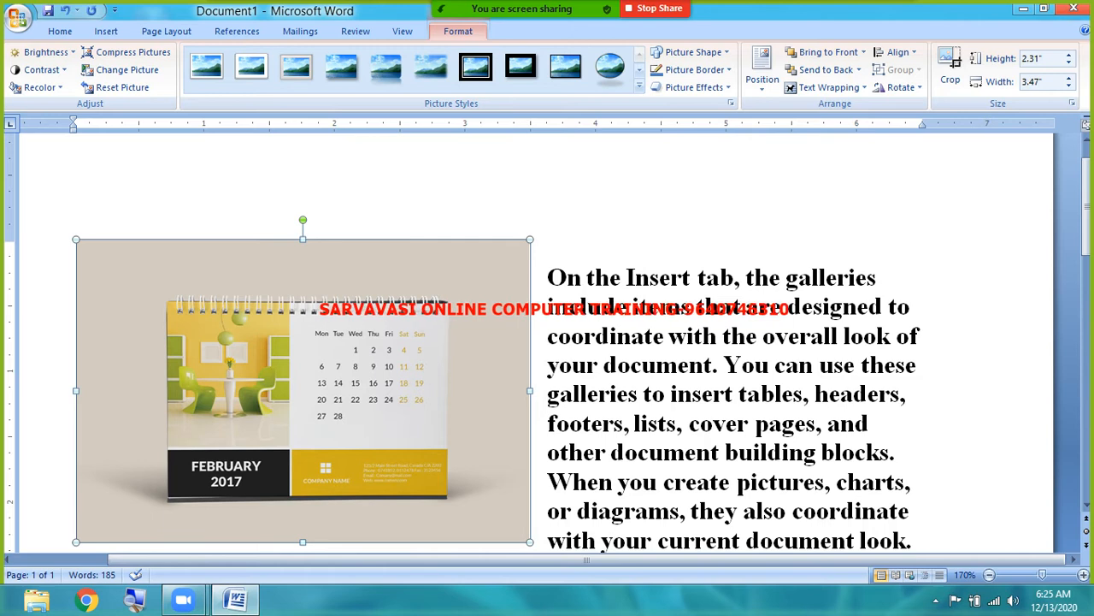
scroll(547, 342, "down", 2)
scroll(547, 342, "up", 2)
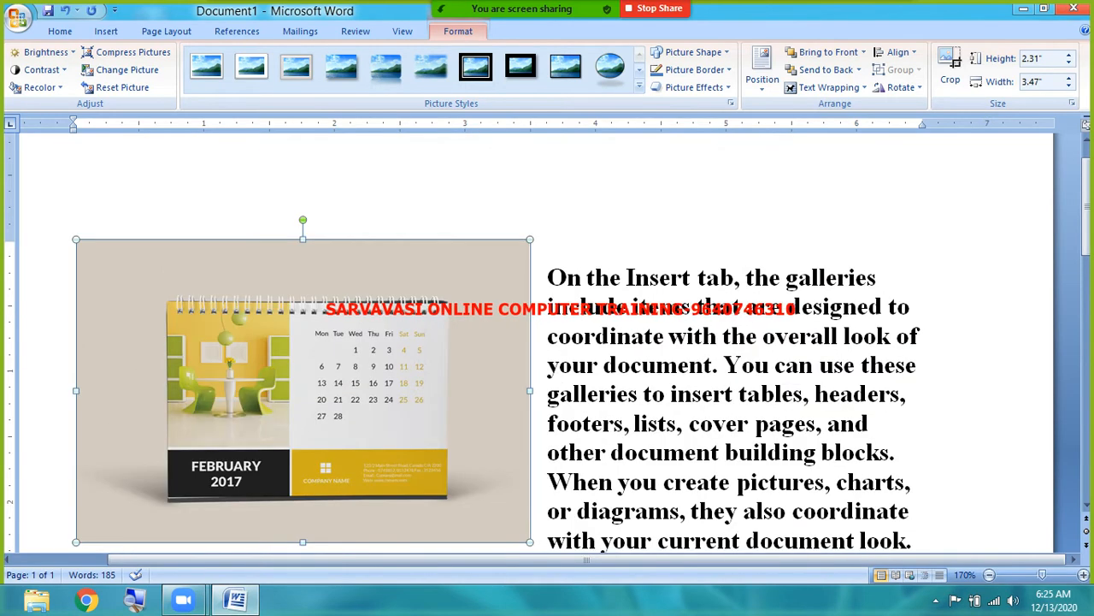
scroll(547, 342, "down", 1)
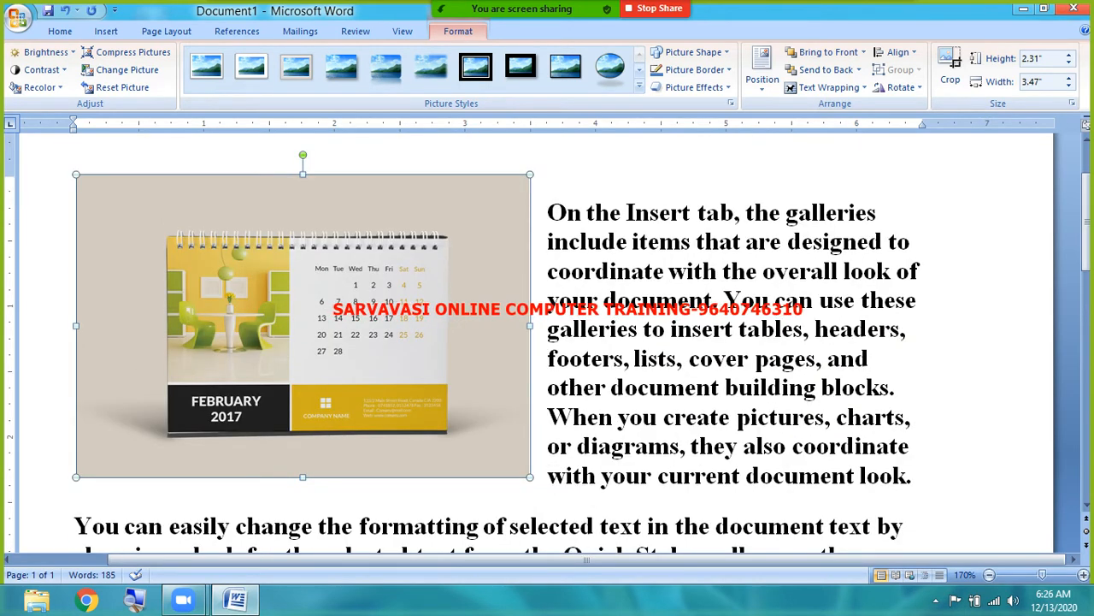
Try the top center and top right page positions with square text wrapping for the calendar picture.
left_click(763, 69)
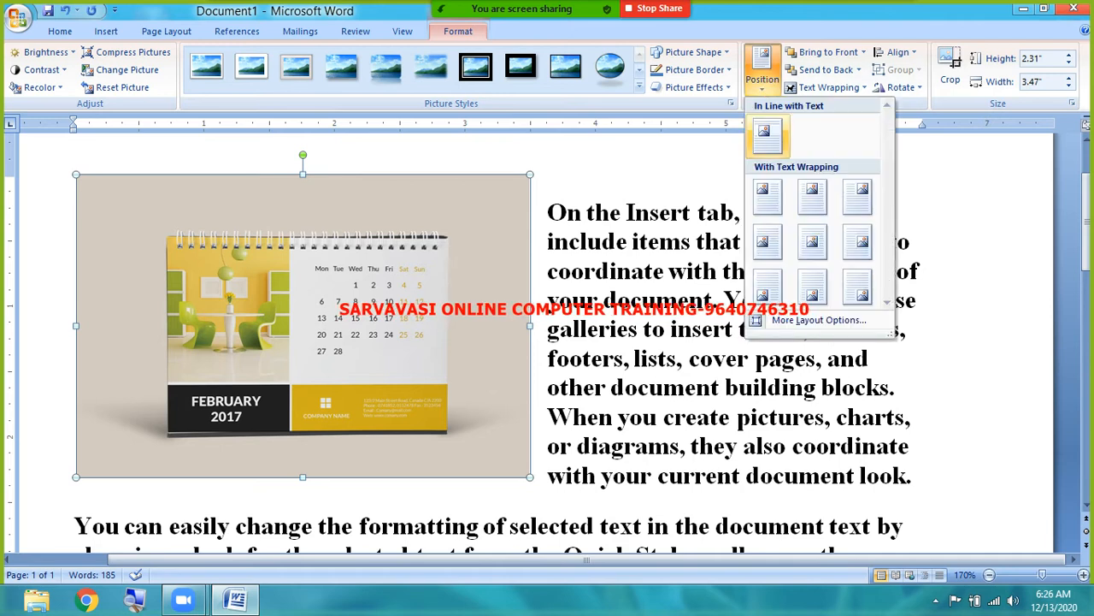
left_click(813, 197)
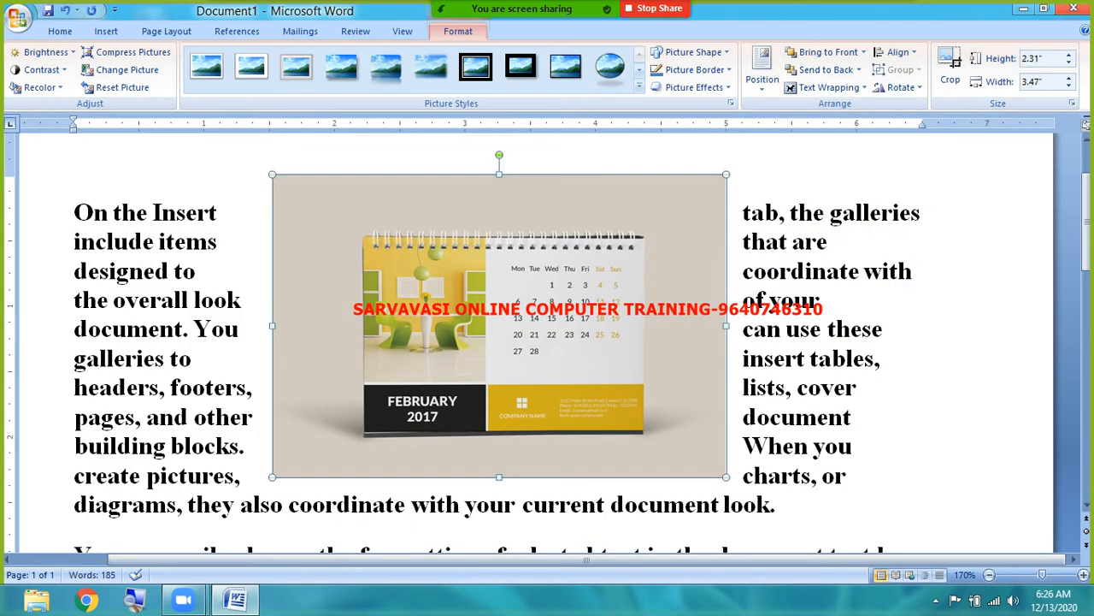
left_click(762, 68)
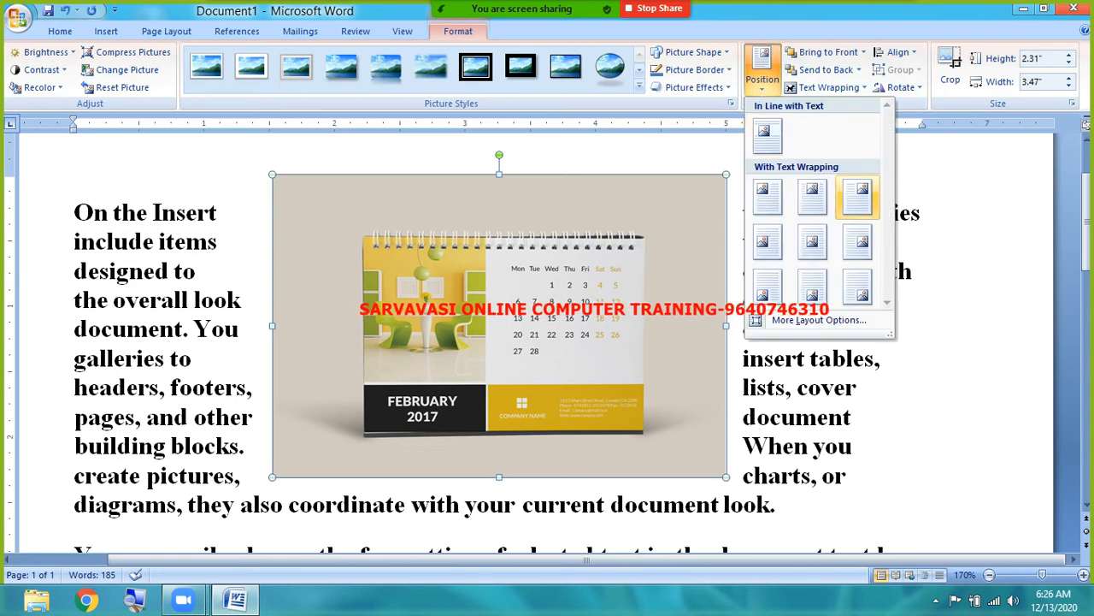
left_click(858, 196)
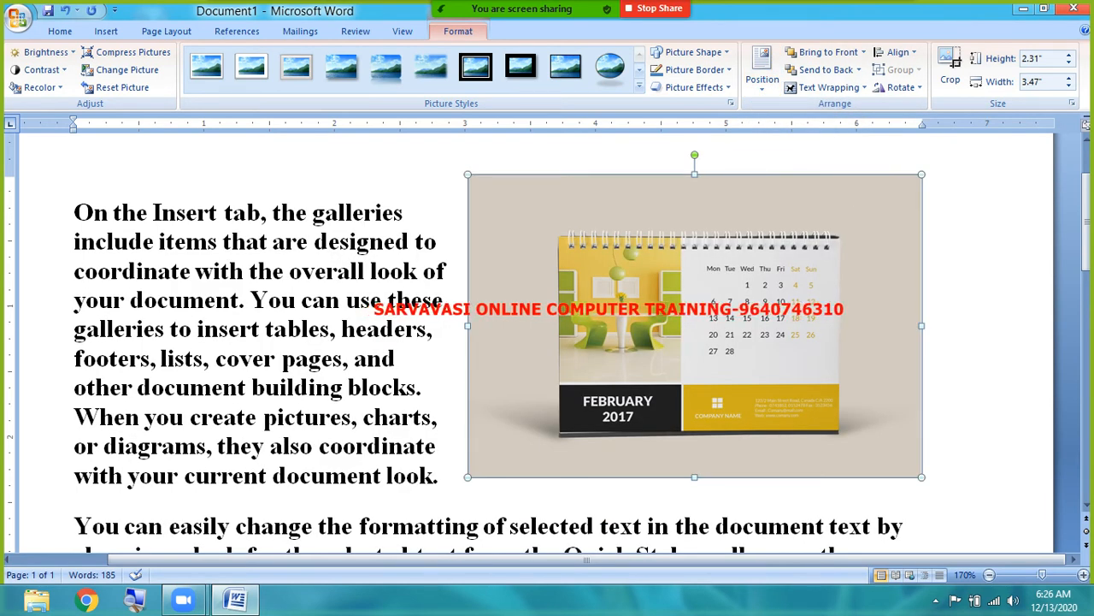
Position the calendar picture in the middle left of the page with square text wrapping.
left_click(763, 68)
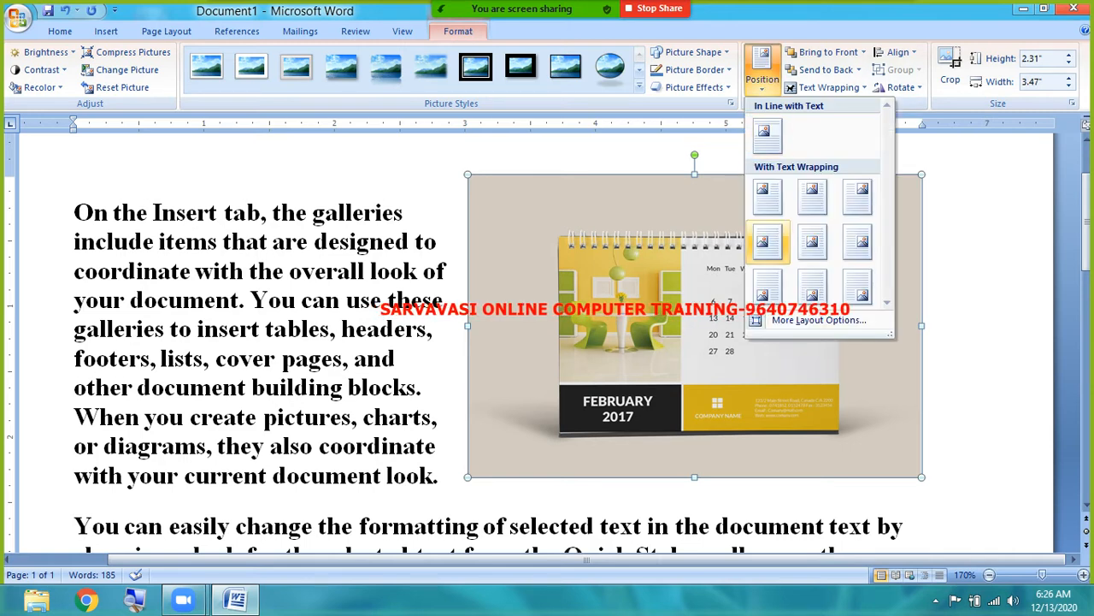
left_click(767, 293)
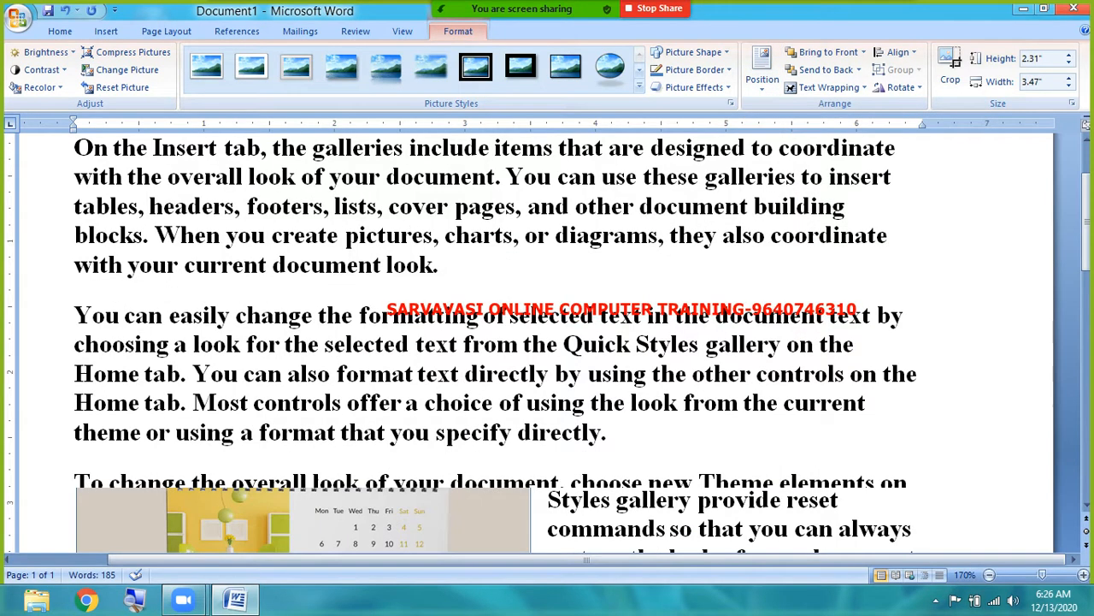
scroll(548, 342, "down", 5)
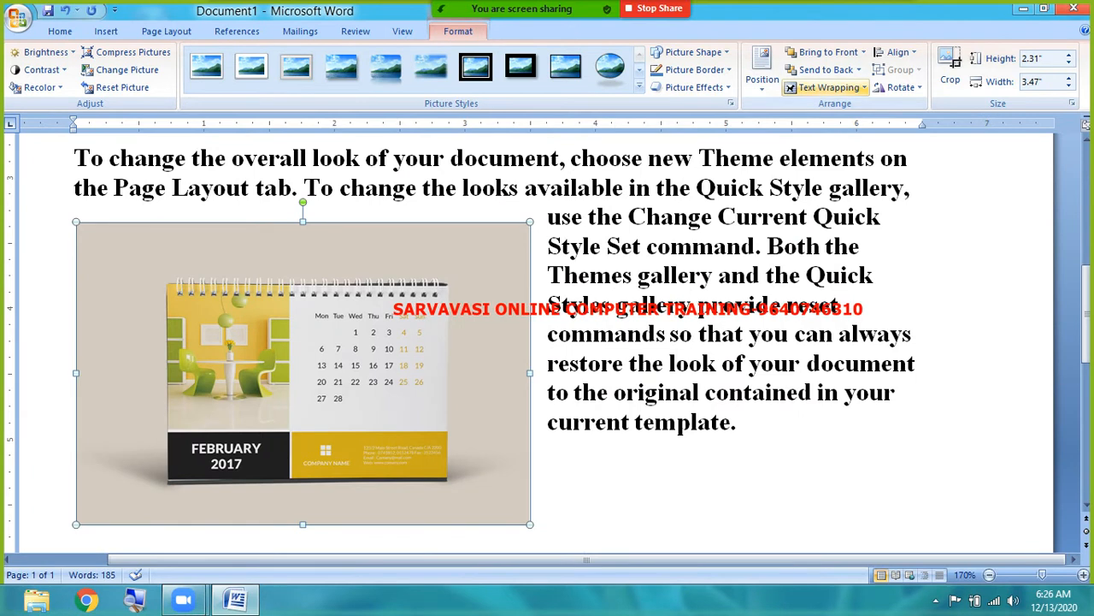
Try the middle center and middle right page positions with square text wrapping for the calendar picture.
left_click(763, 68)
left_click(813, 242)
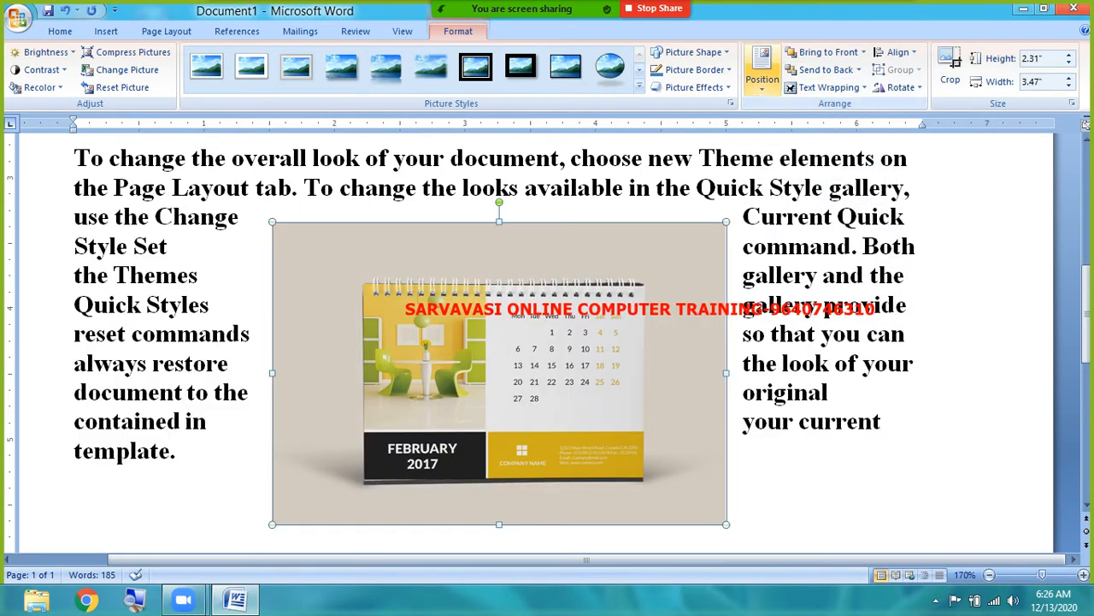
left_click(763, 68)
left_click(860, 242)
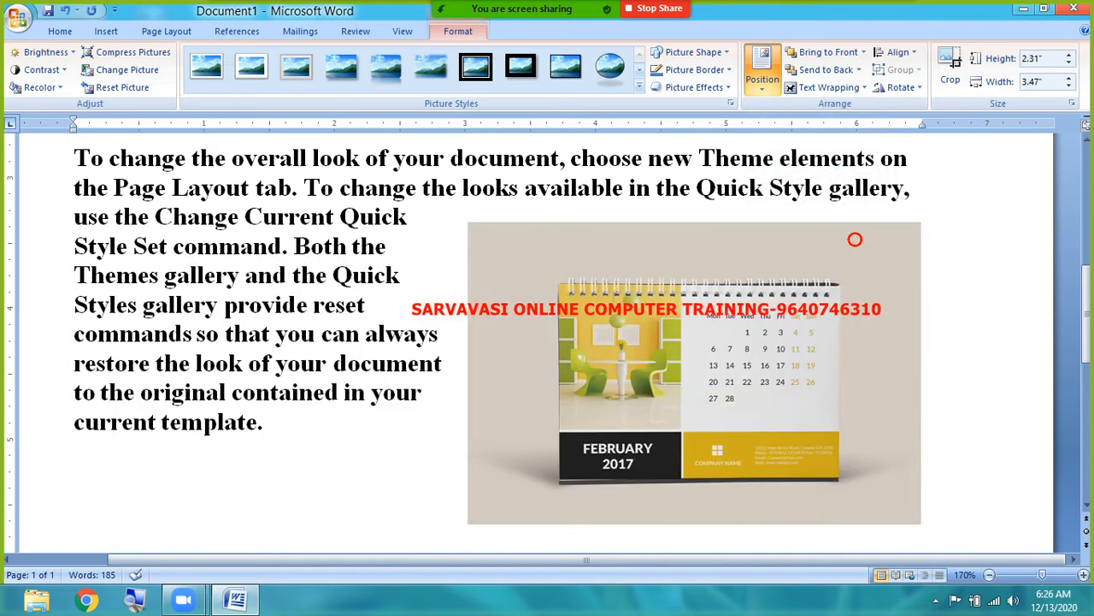
Position the calendar picture in the bottom left of the page with square text wrapping.
left_click(763, 68)
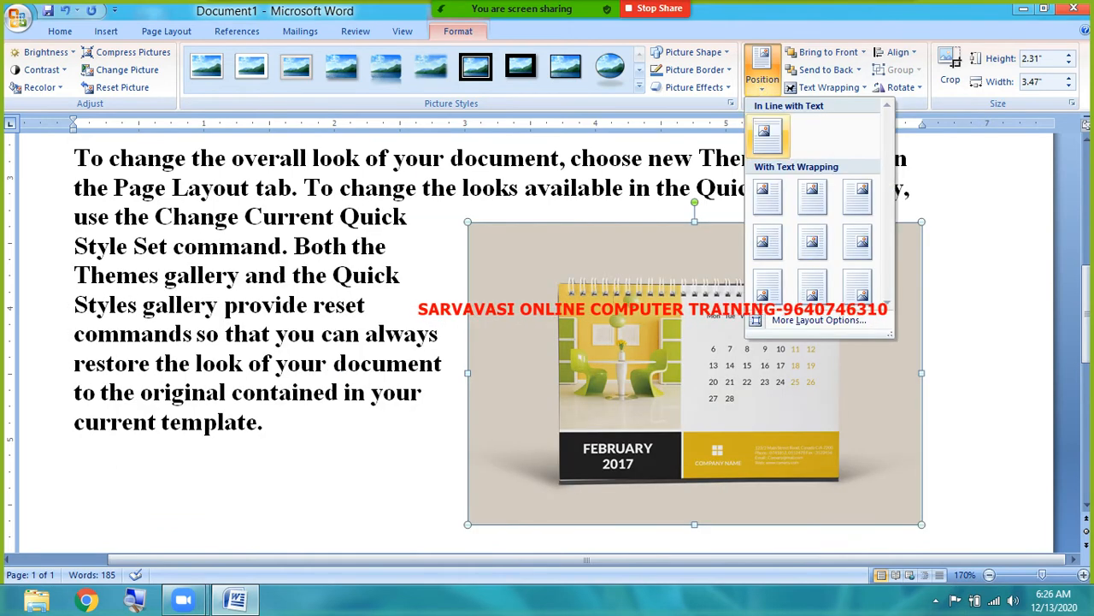
left_click(767, 291)
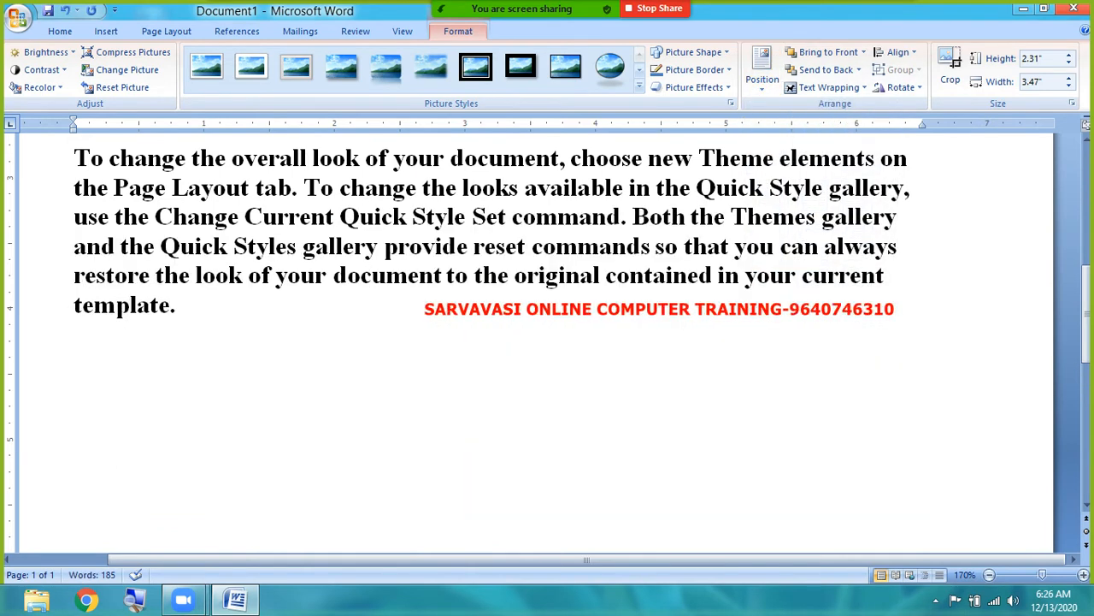
scroll(547, 342, "down", 5)
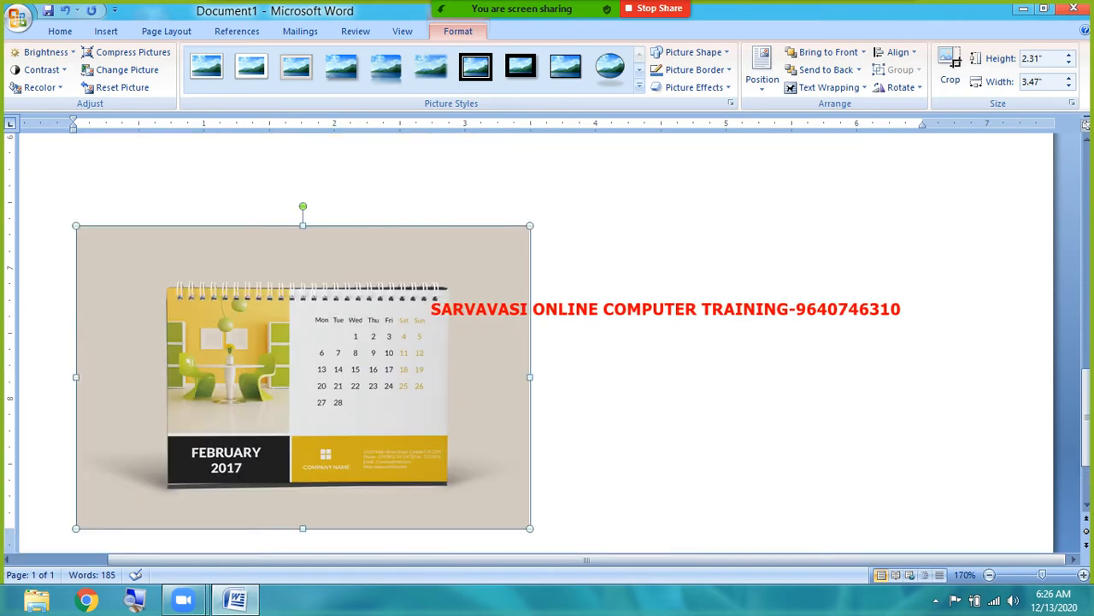
Try the bottom center and bottom right page positions with square text wrapping for the calendar picture.
left_click(763, 68)
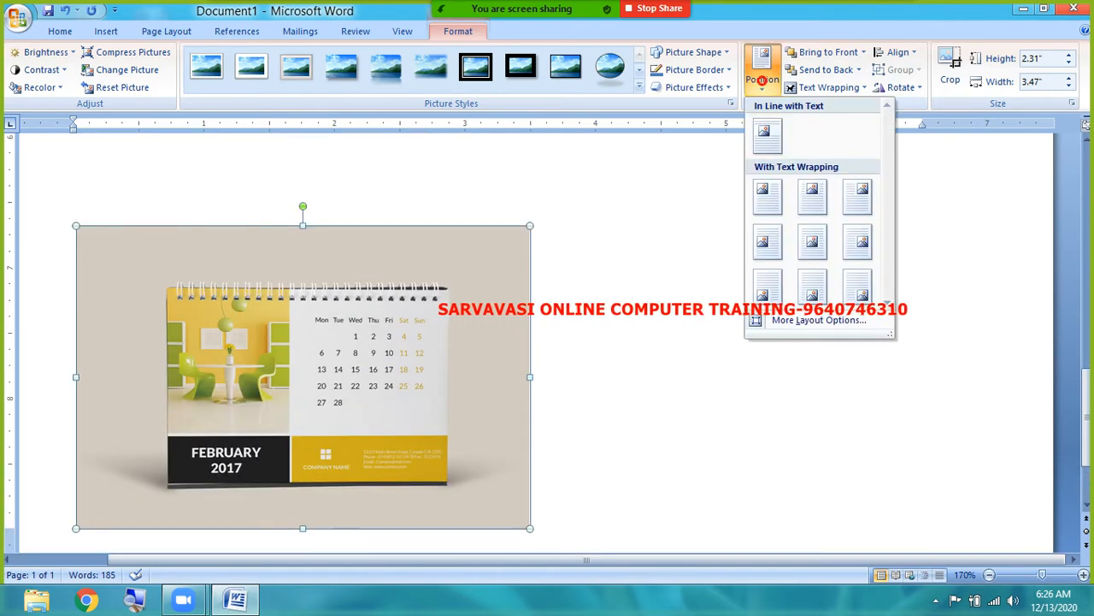
left_click(813, 287)
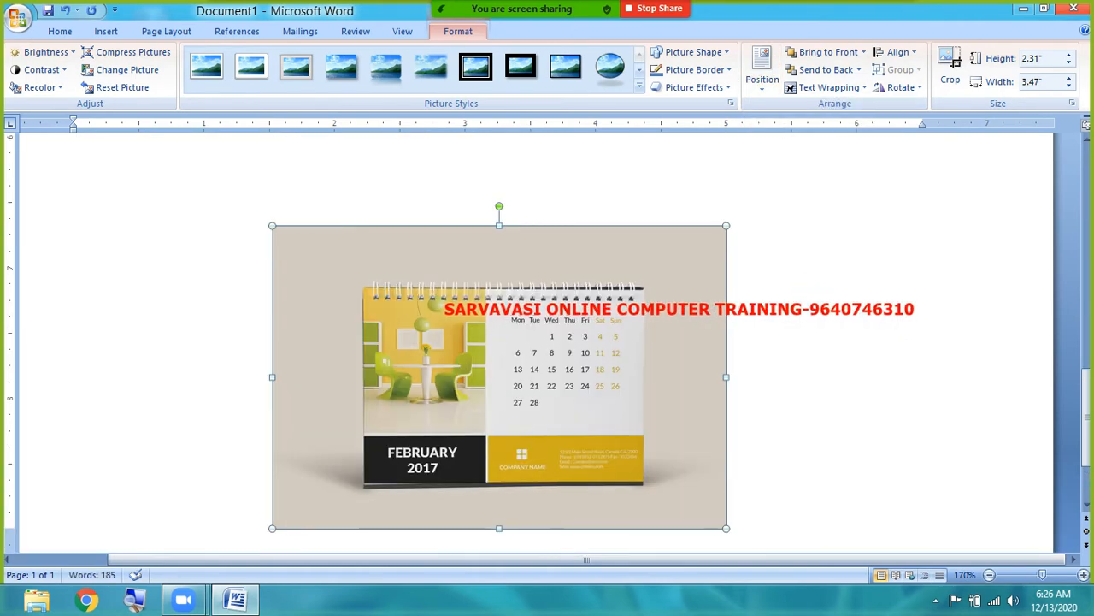
left_click(761, 81)
left_click(858, 286)
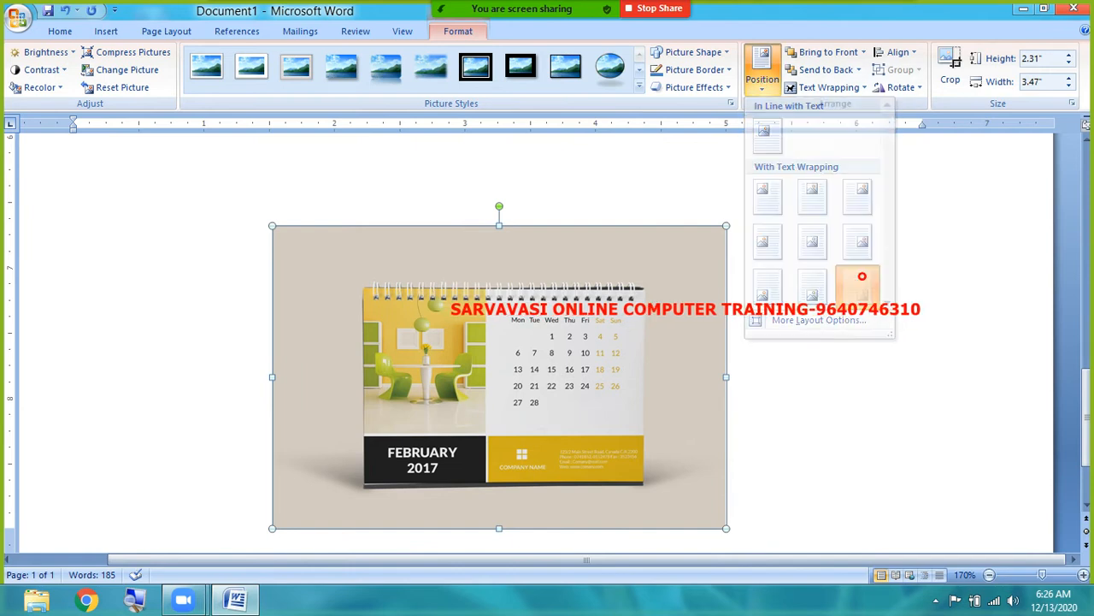
Move the calendar picture to the top left with square wrapping, and return it to In Line with Text.
left_click(763, 68)
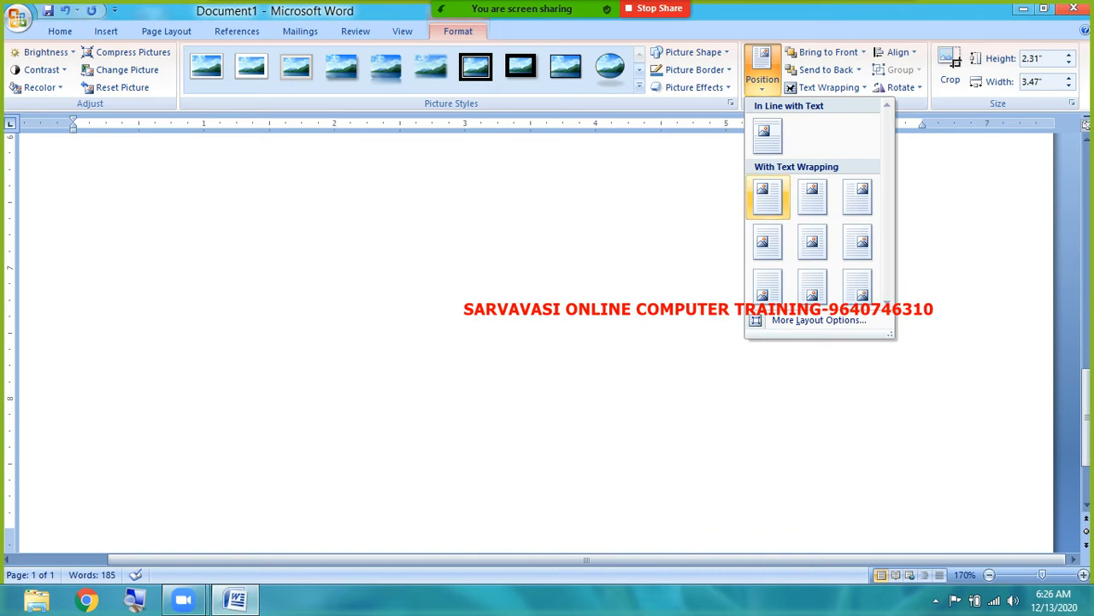
left_click(767, 196)
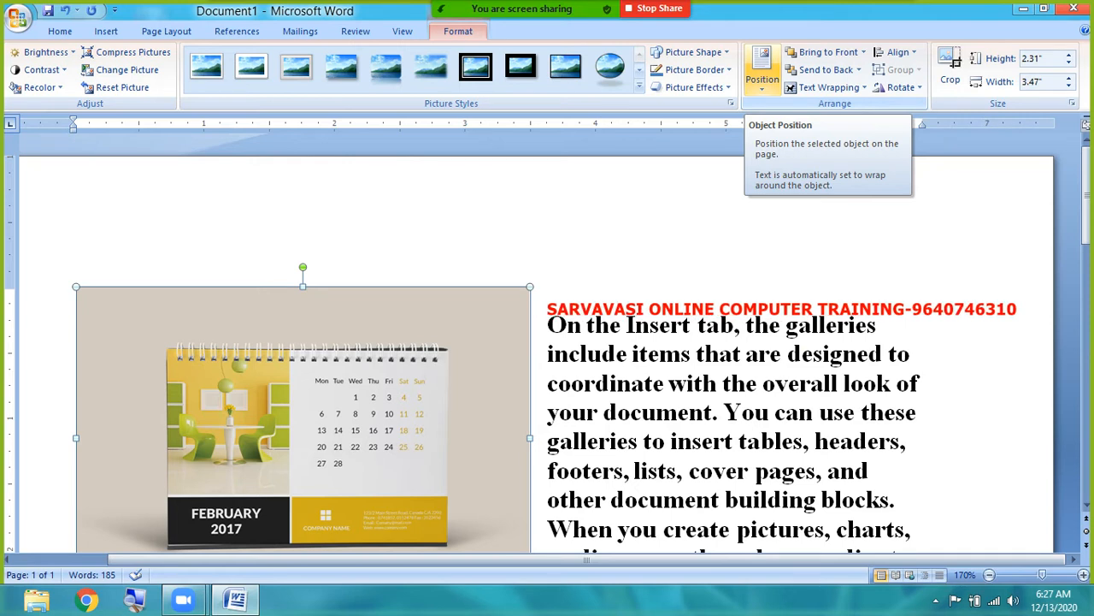
left_click(762, 68)
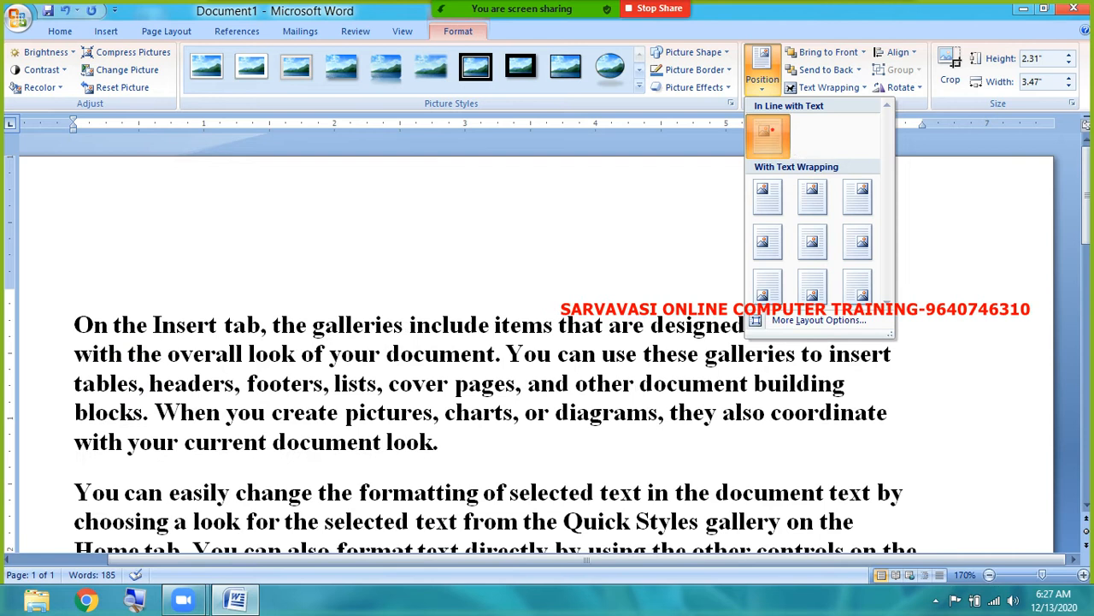
left_click(772, 129)
left_click(761, 69)
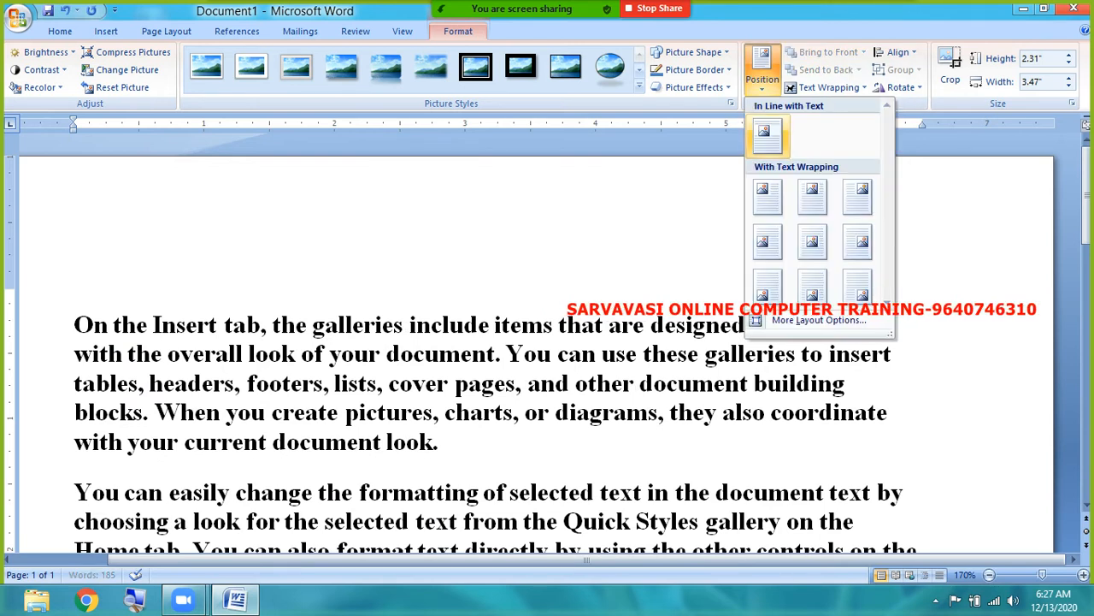
left_click(765, 130)
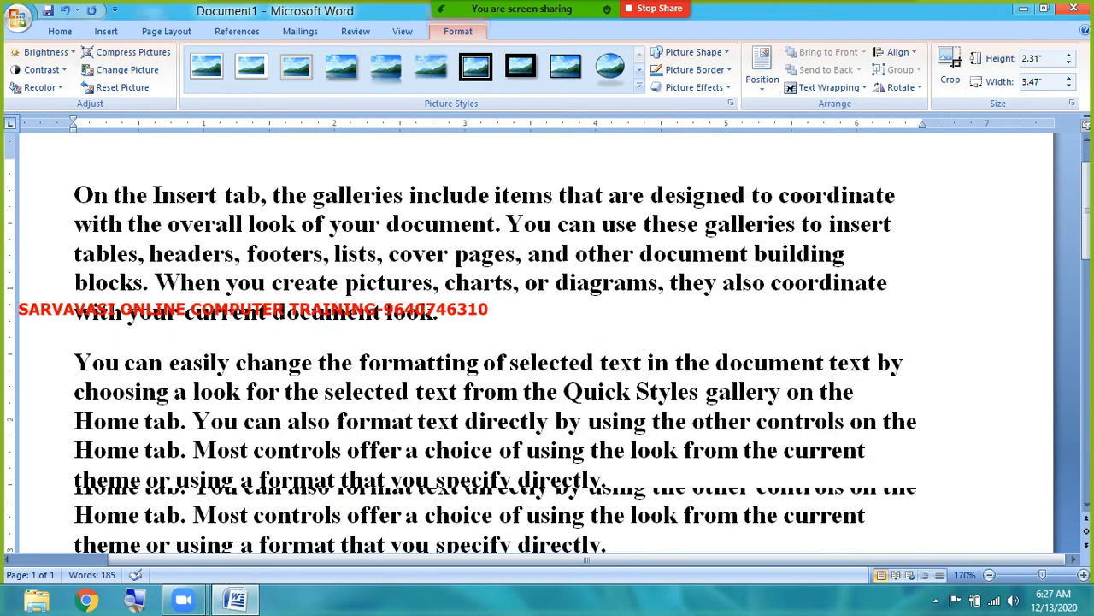
Place the insertion point directly after the inline calendar picture, before "To change the looks available".
scroll(547, 342, "down", 1)
scroll(547, 342, "up", 1)
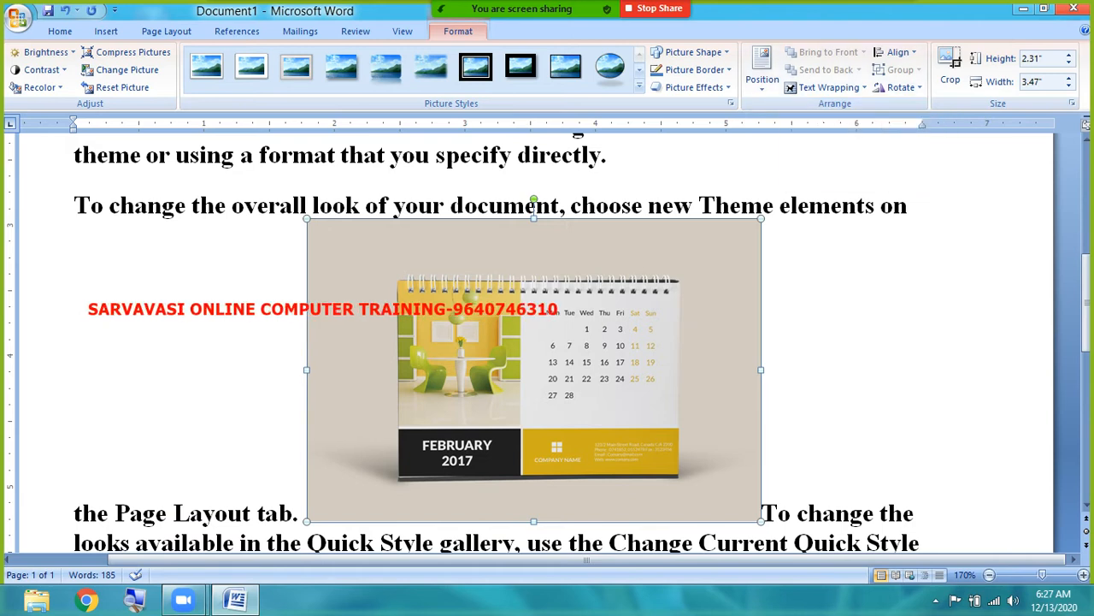
left_click(817, 356)
left_click(762, 504)
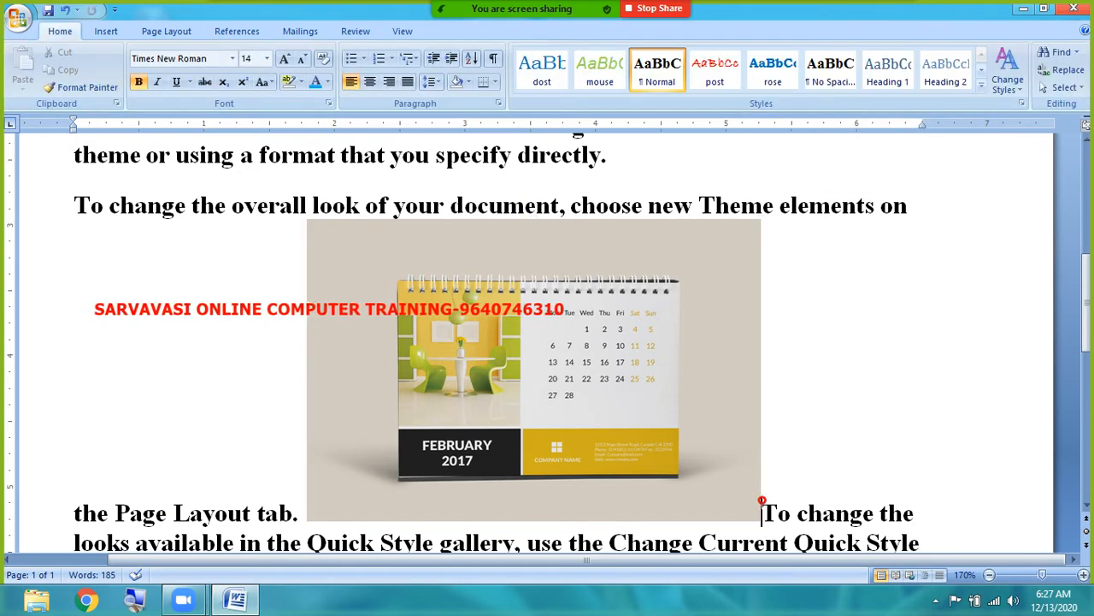
Insert the DP picture from the Desktop after the inline calendar picture.
left_click(106, 30)
left_click(131, 69)
left_click(174, 69)
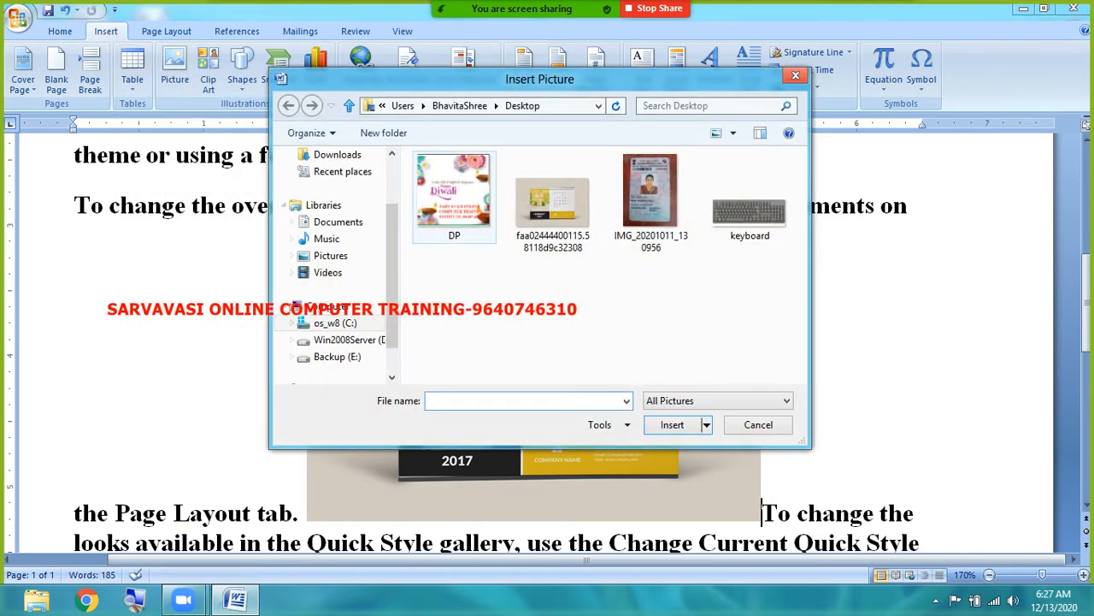
left_click(452, 213)
key("Return")
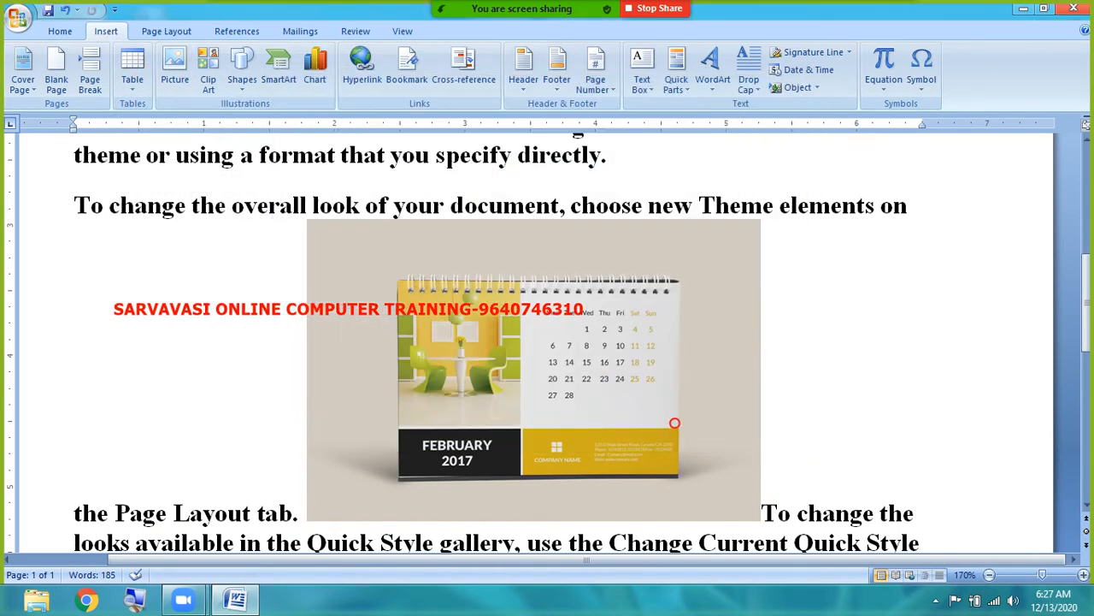
Scale the Diwali picture down proportionally to about 2.87" high and 2.86" wide.
scroll(547, 342, "down", 5)
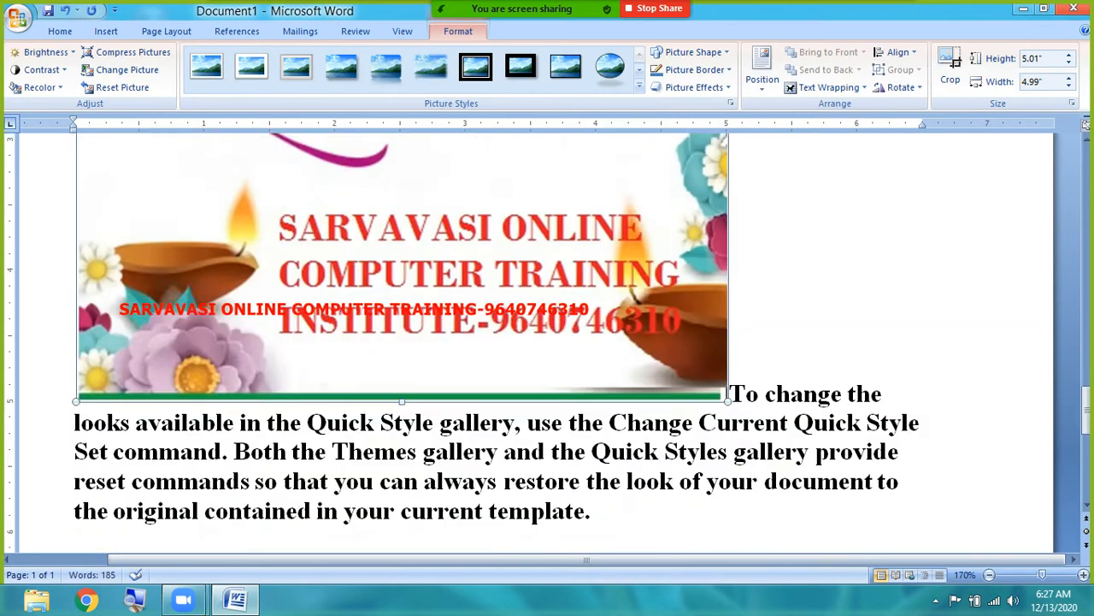
scroll(547, 342, "up", 13)
scroll(547, 342, "down", 10)
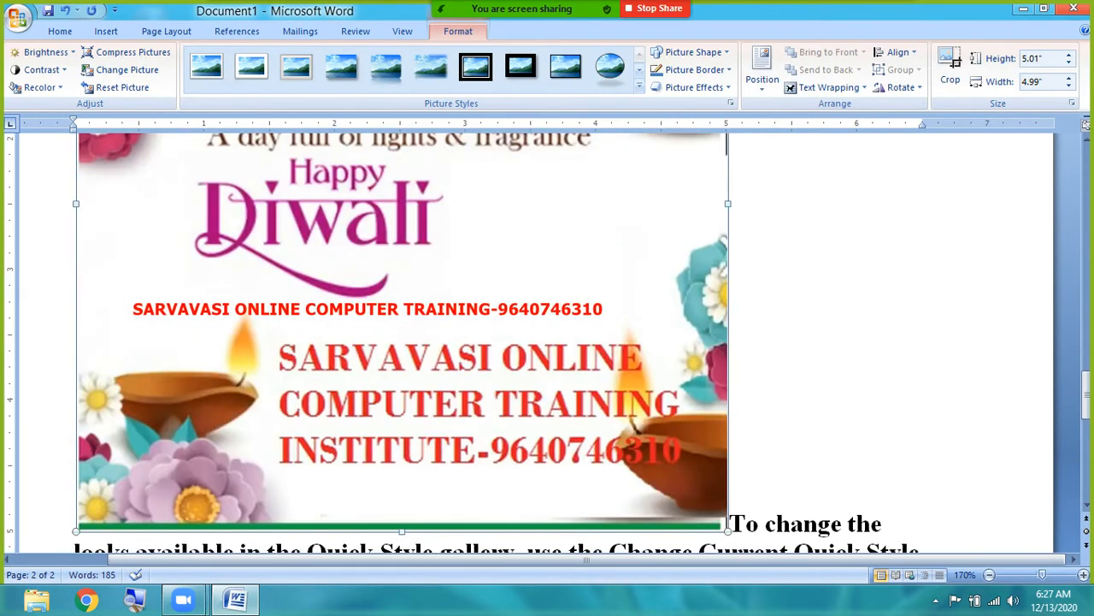
left_click_drag(728, 531, 449, 252)
scroll(450, 252, "up", 5)
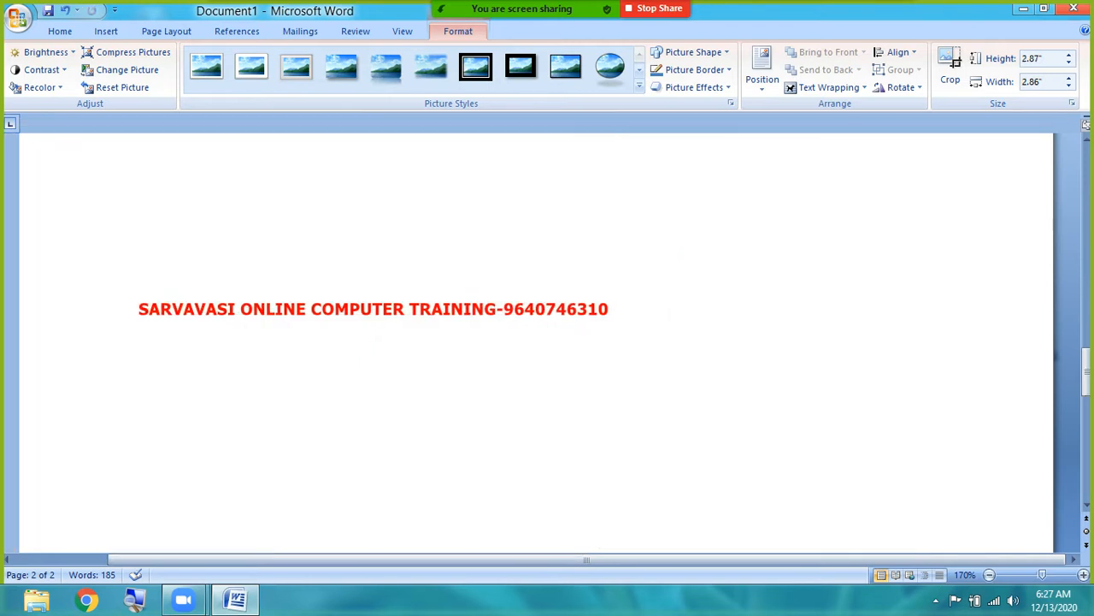
Delete the text "the Page Layout tab." directly before the calendar picture.
scroll(547, 342, "up", 10)
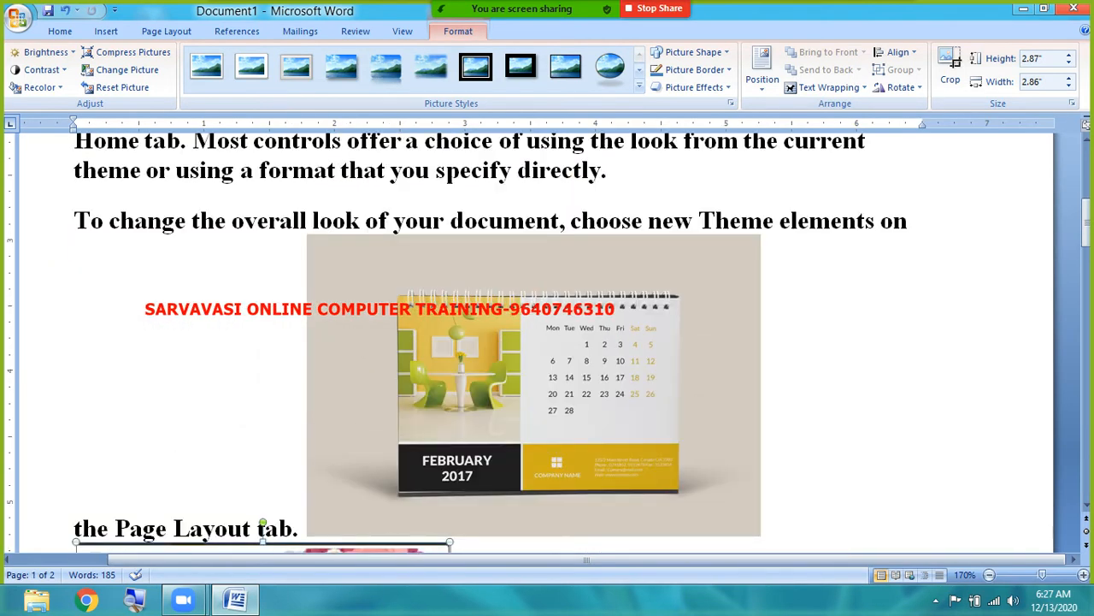
scroll(547, 342, "down", 2)
left_click_drag(75, 398, 305, 399)
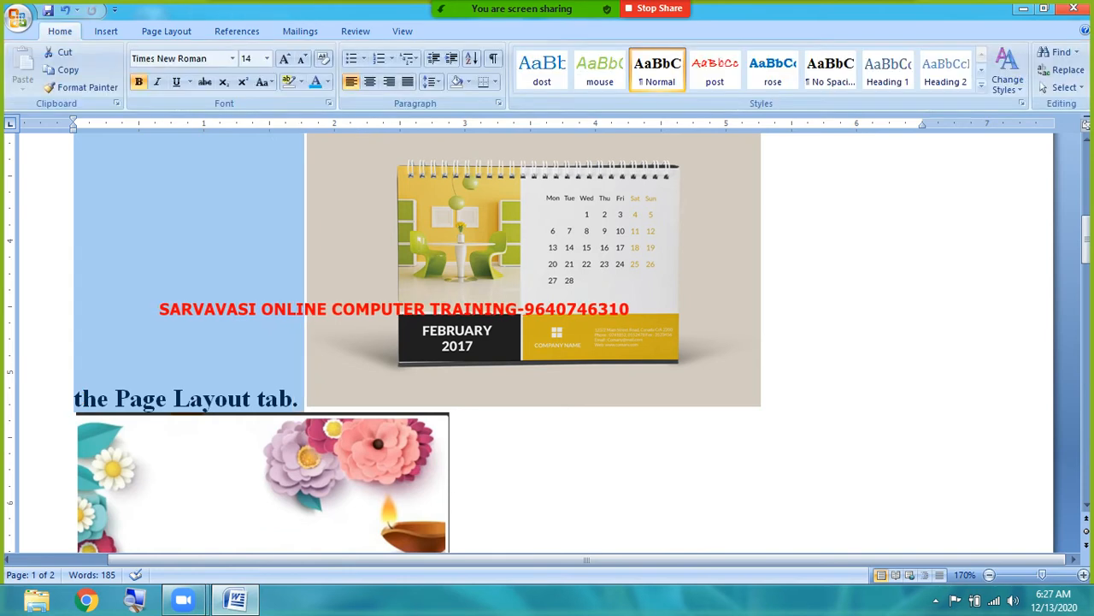
left_click(302, 398)
key("Delete")
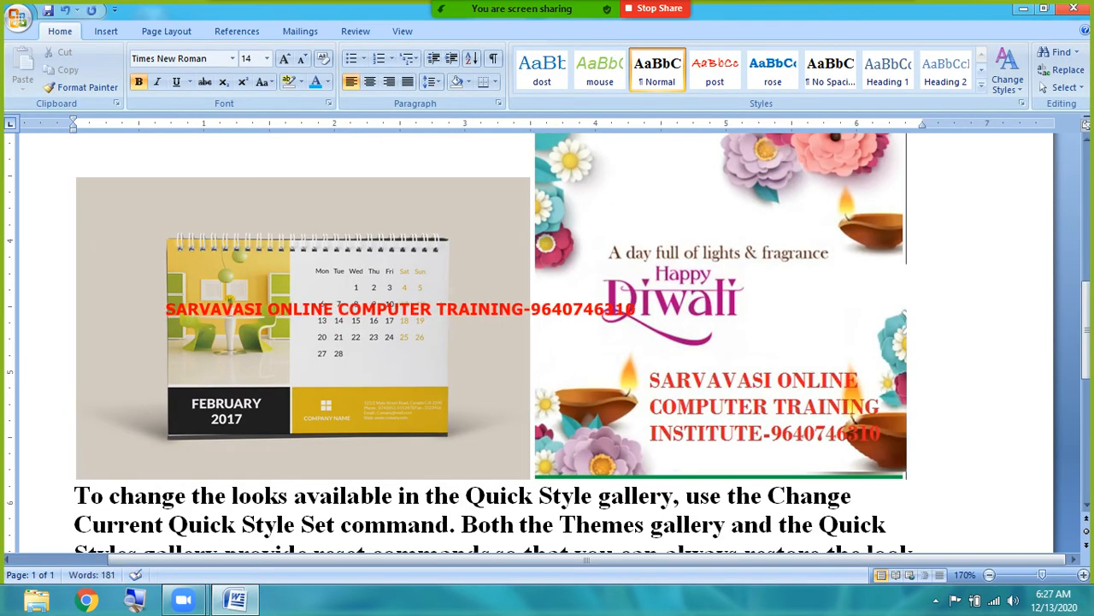
Move the Diwali picture ahead of the calendar picture, and position it in the top left with square text wrapping.
left_click(614, 414)
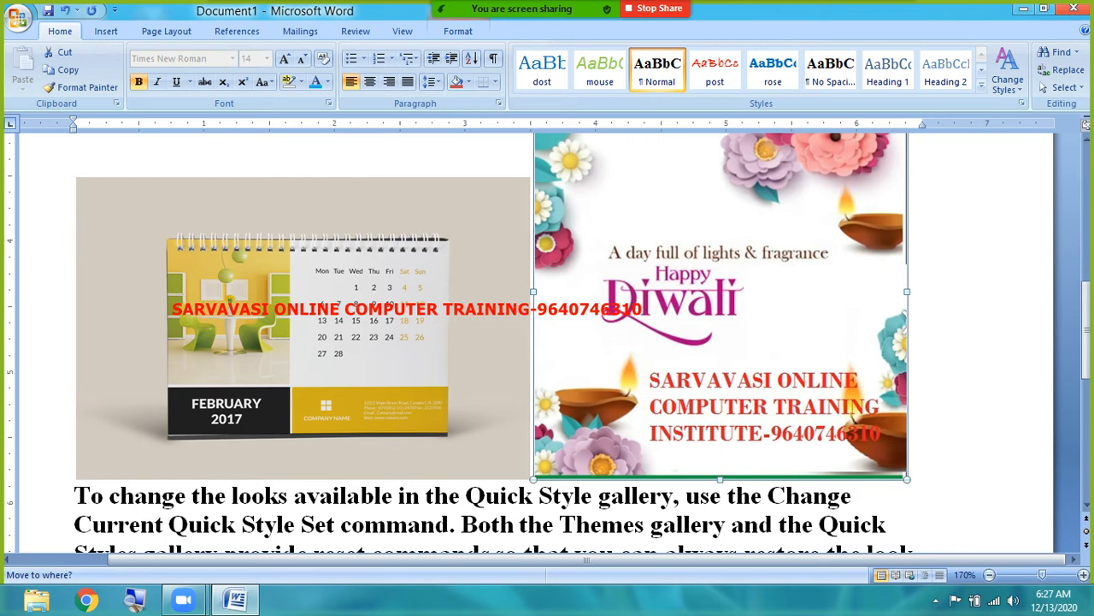
key("Return")
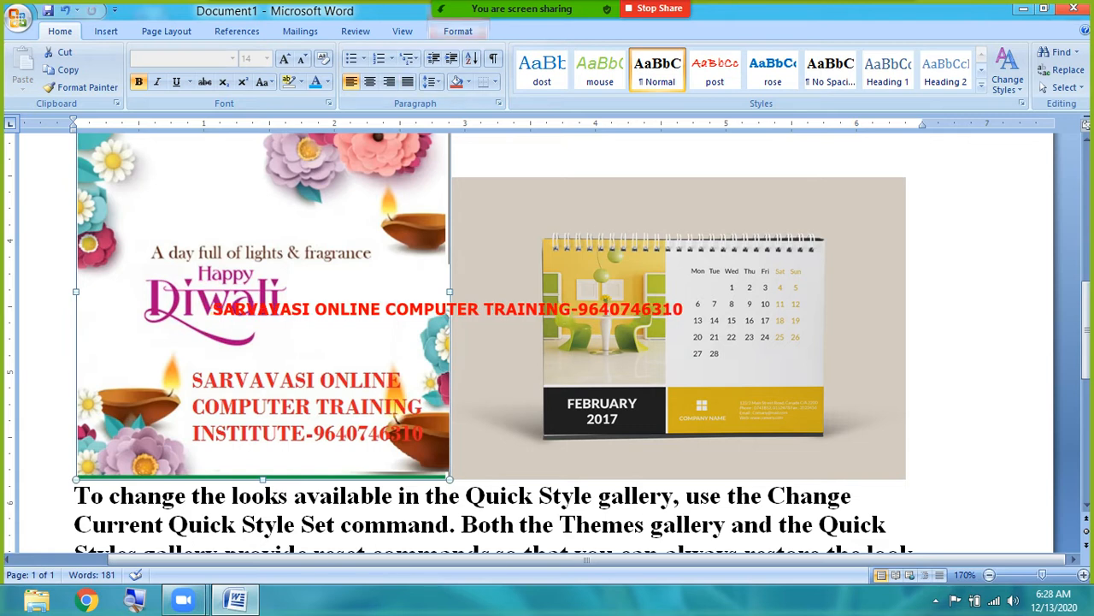
left_click(453, 31)
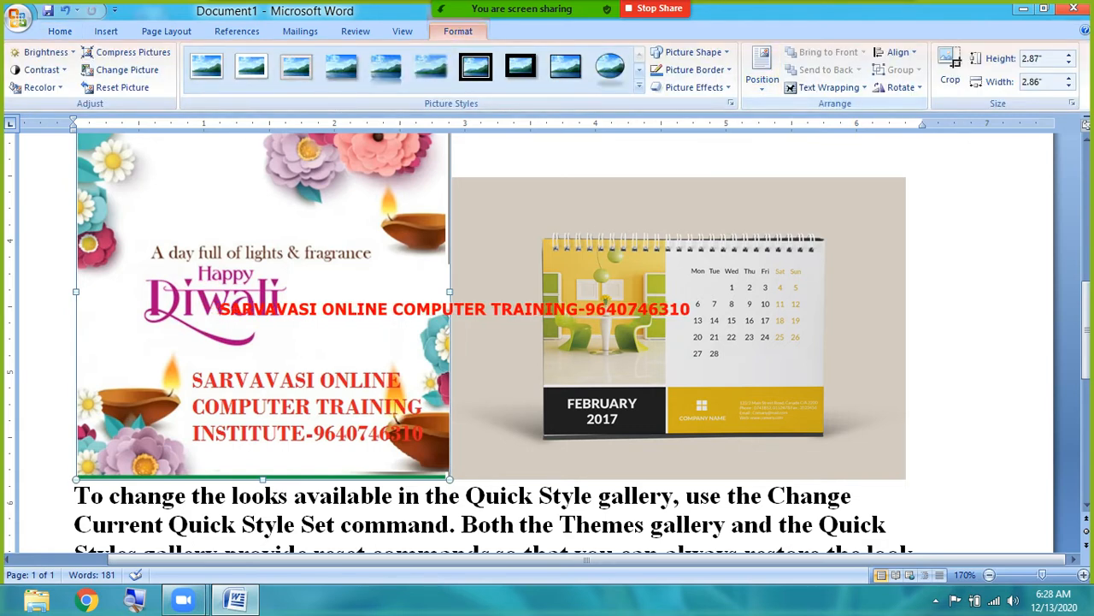
left_click(852, 88)
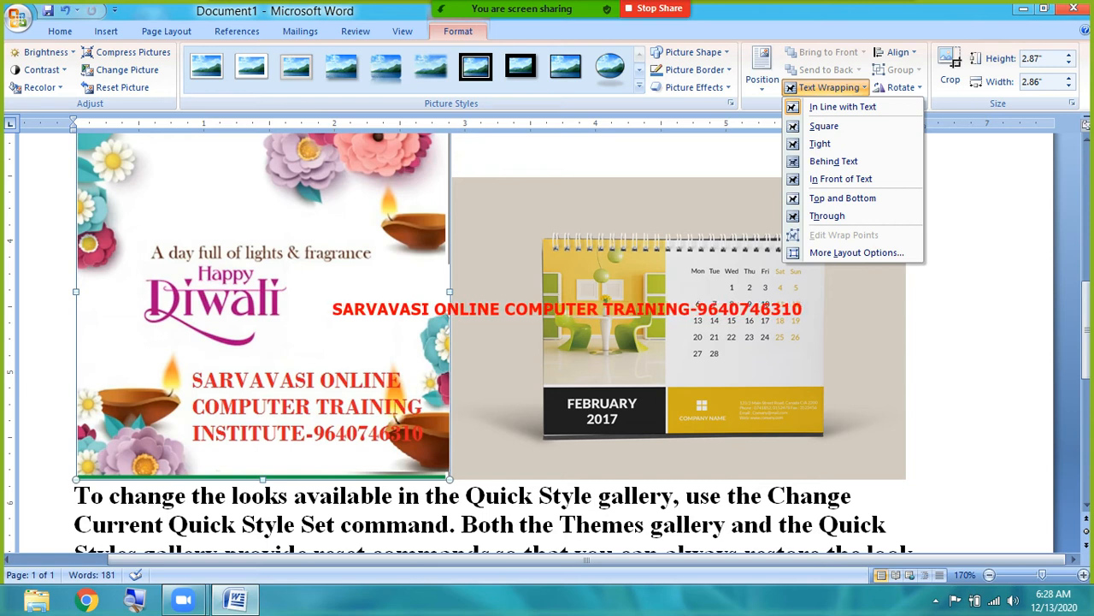
key("Escape")
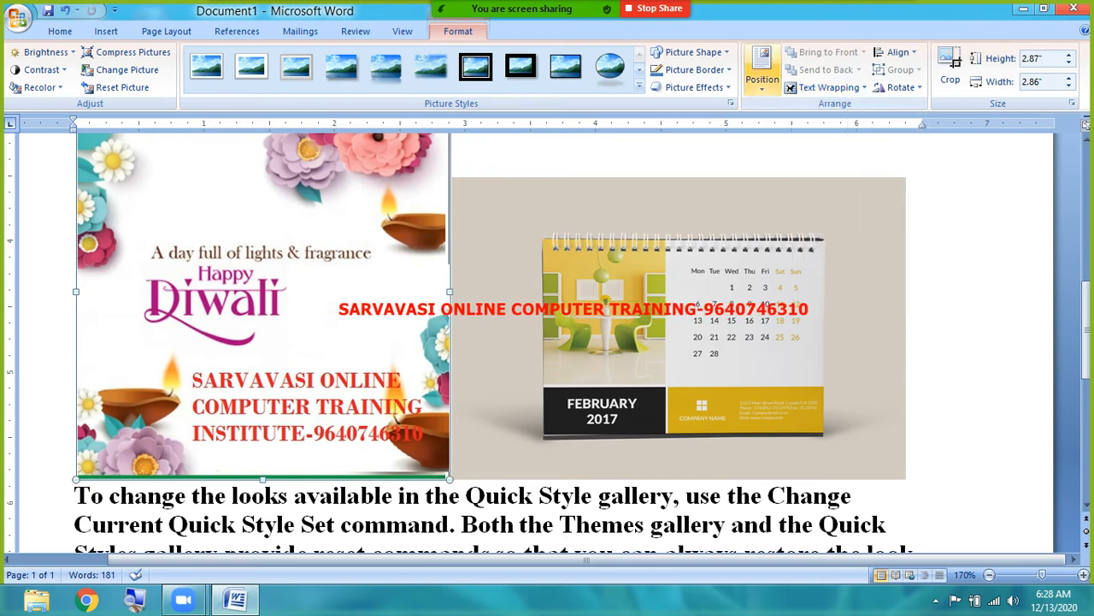
left_click(763, 77)
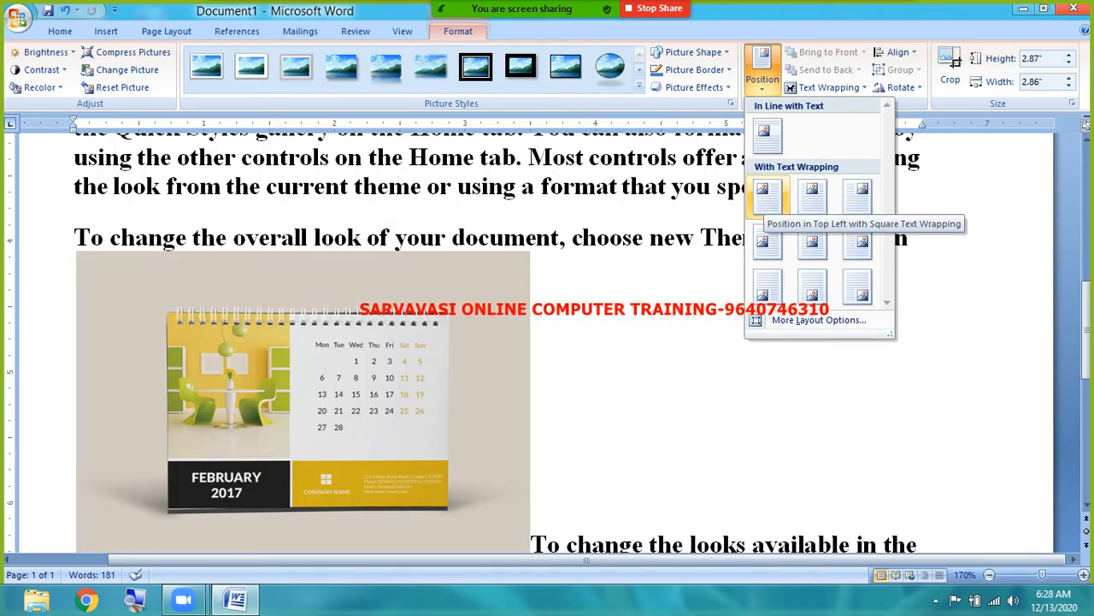
left_click(766, 195)
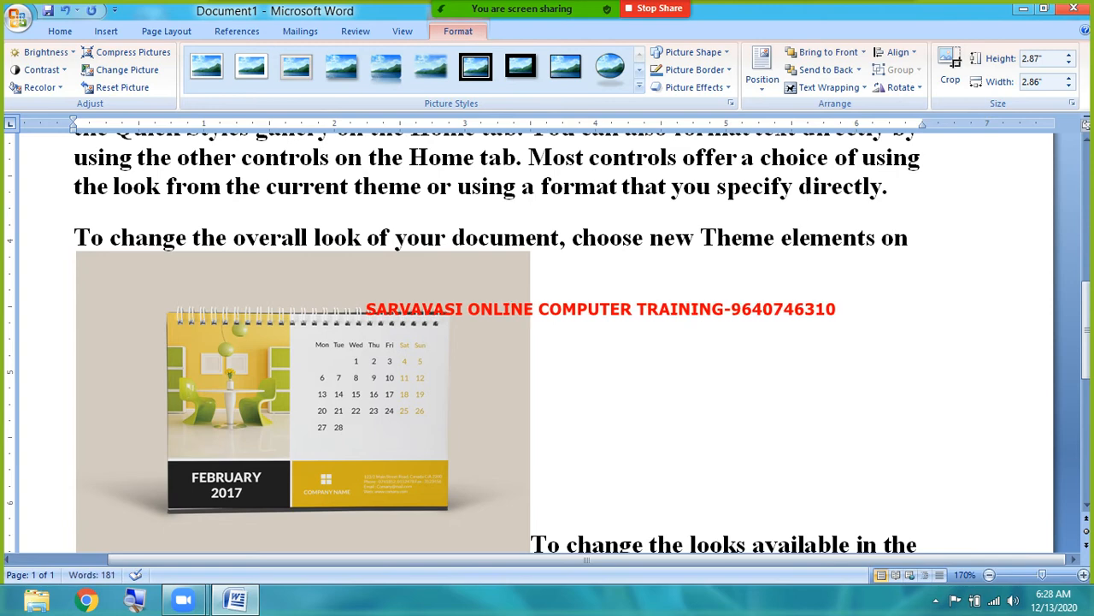
Position the calendar picture in the top left of the page with square text wrapping.
scroll(496, 342, "down", 5)
left_click(317, 365)
left_click(754, 84)
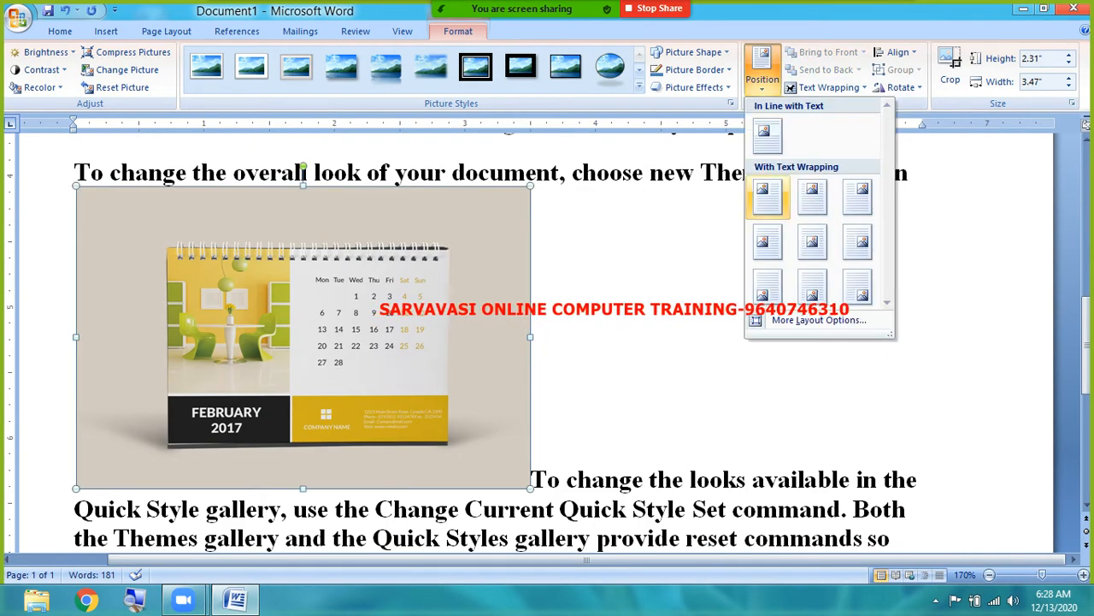
left_click(767, 242)
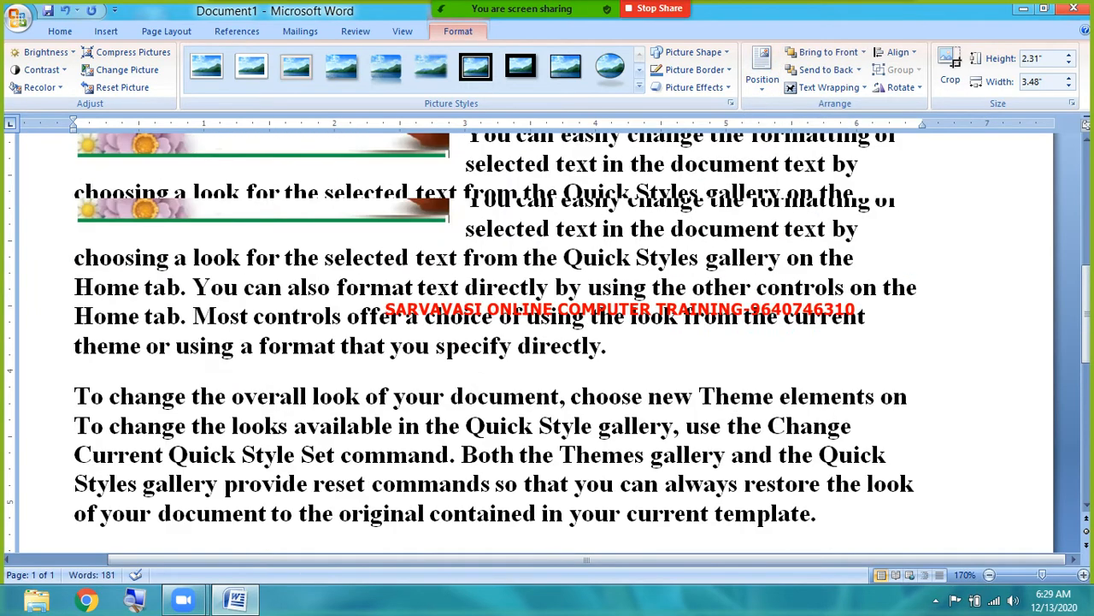
Shift the calendar picture slightly right and down so that it only partly overlaps the Diwali picture.
scroll(548, 342, "up", 2)
scroll(547, 342, "down", 1)
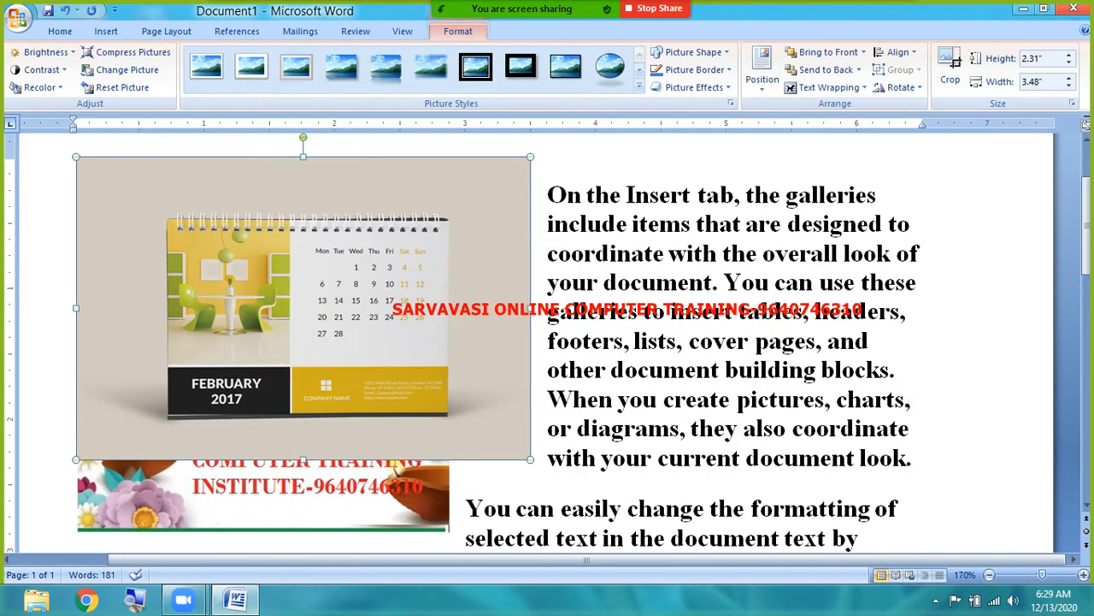
left_click_drag(248, 299, 325, 313)
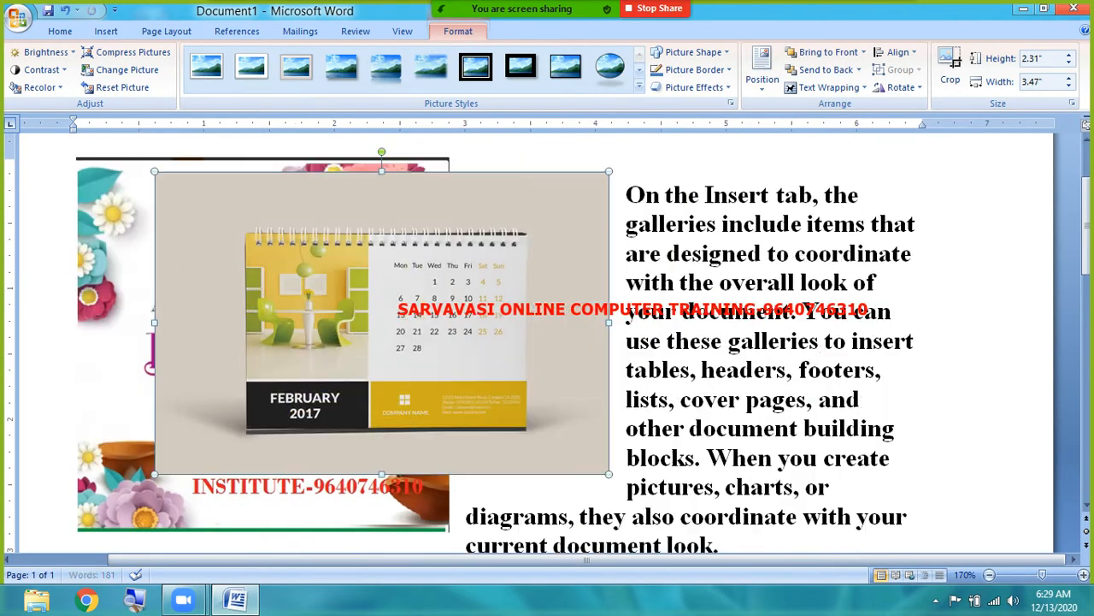
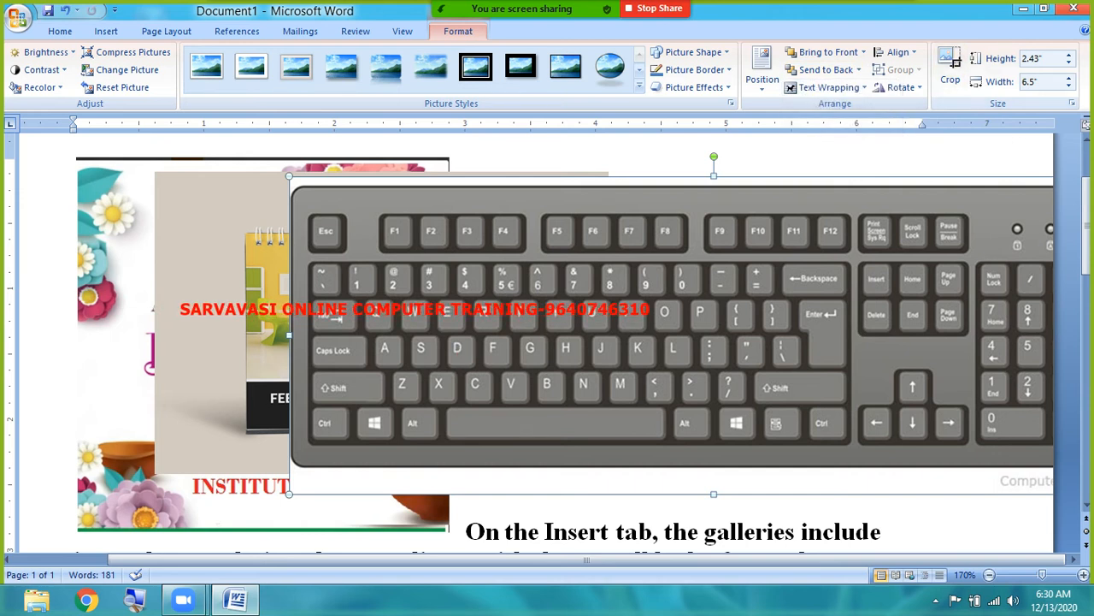
Send the keyboard picture to the back of the overlapping pictures, and apply Send Backward to it once.
left_click(858, 68)
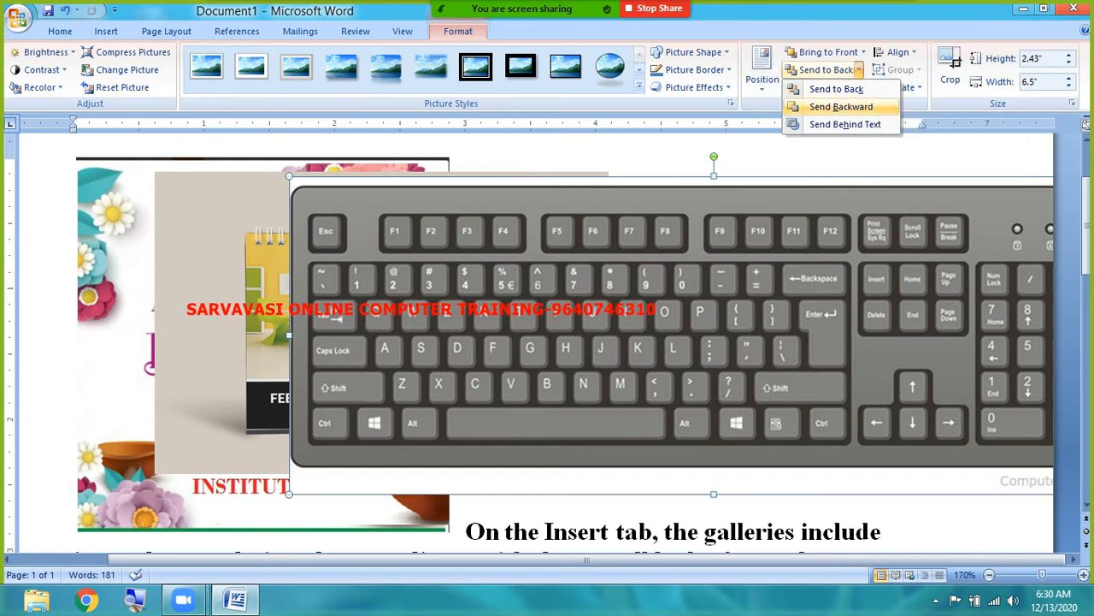
left_click(836, 89)
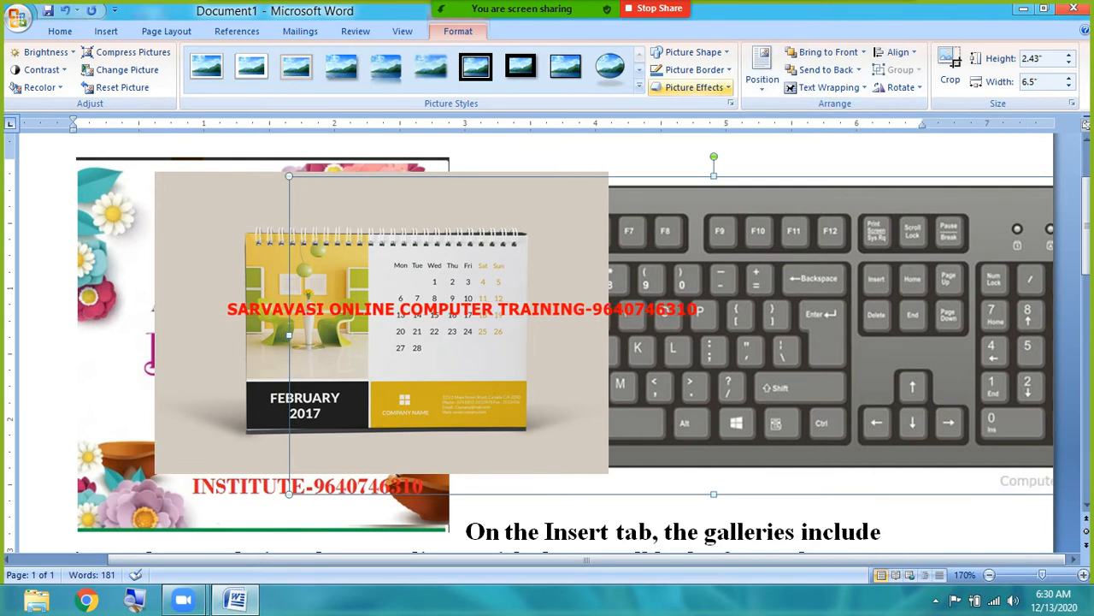
left_click(858, 70)
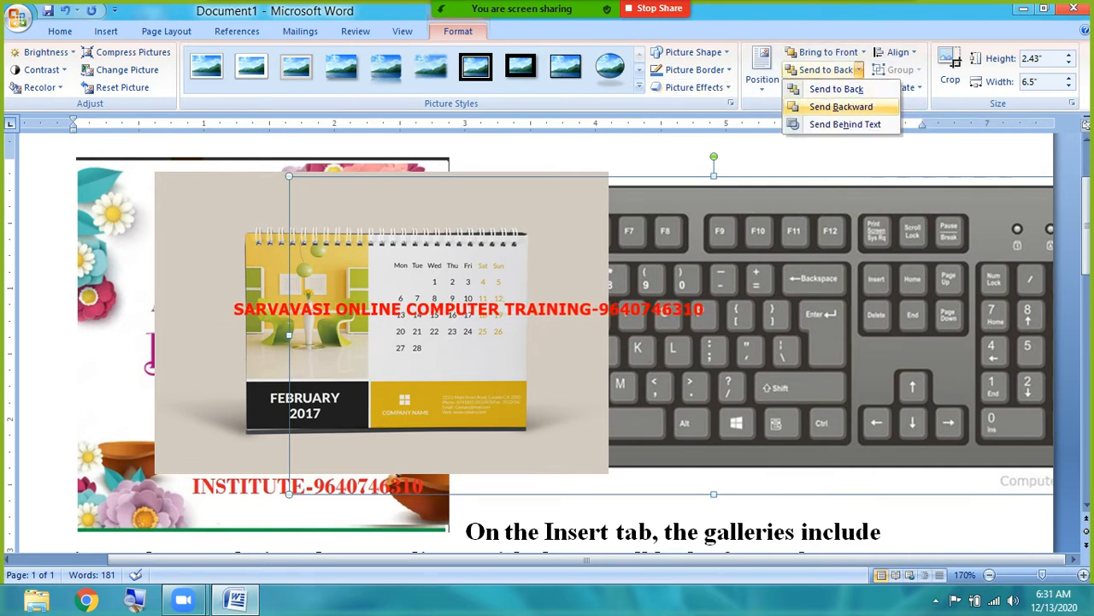
left_click(858, 107)
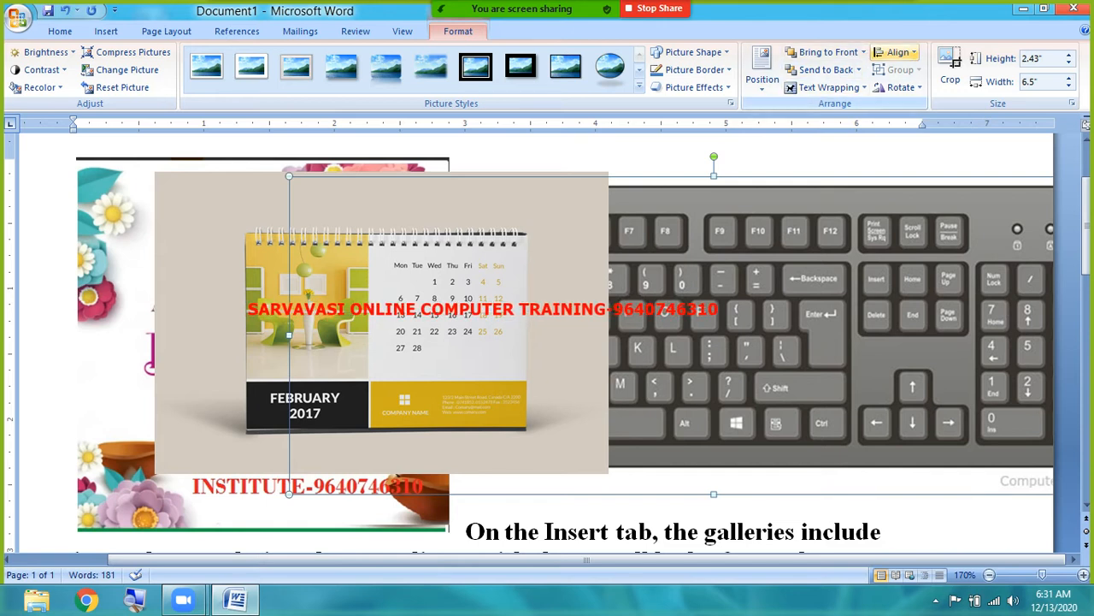
Bring the keyboard picture forward one level, in front of the Diwali picture, and move it slightly down.
left_click(864, 52)
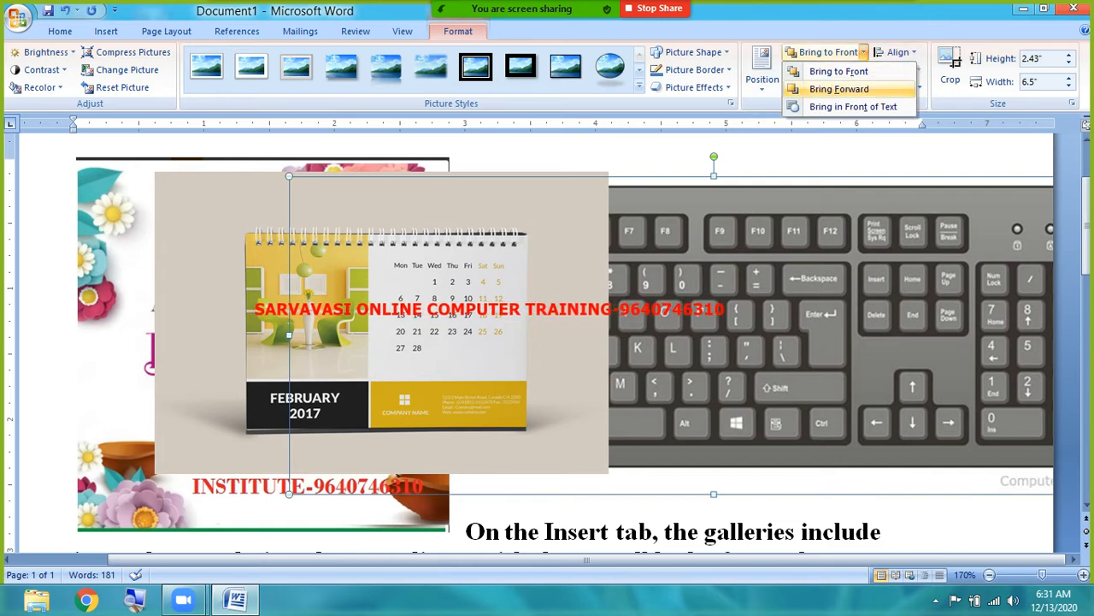
left_click(853, 88)
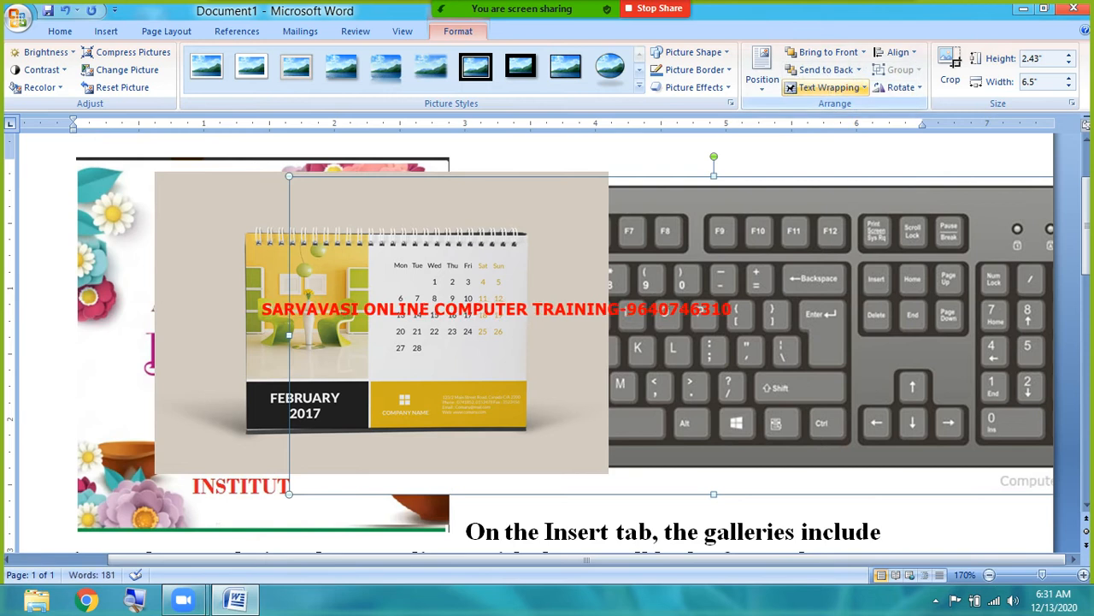
left_click_drag(698, 427, 698, 460)
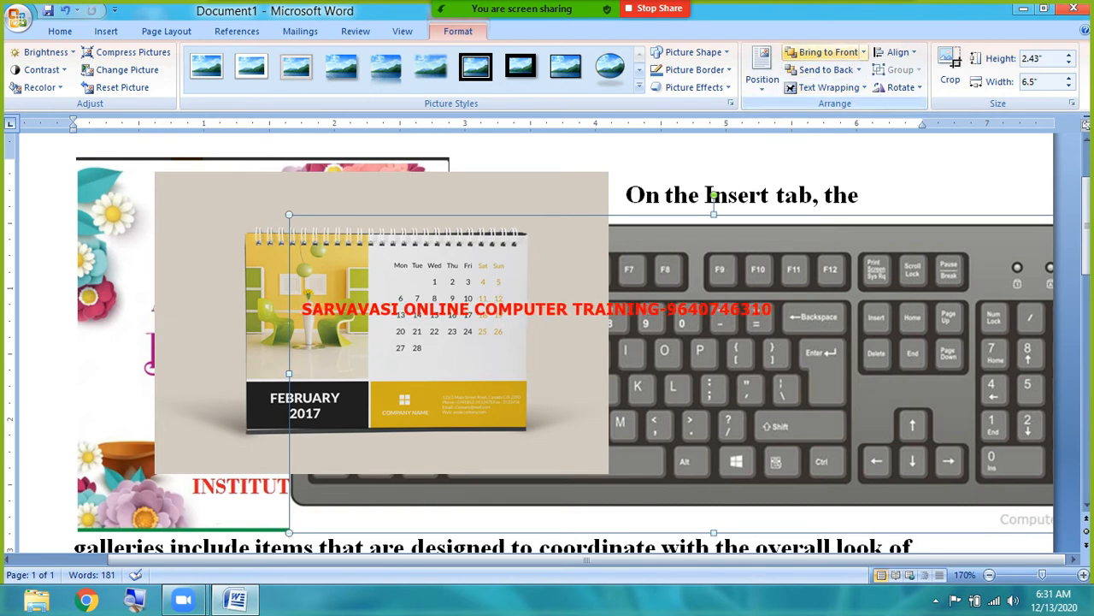
Send the keyboard picture backward behind the Diwali picture, and bring it forward one level again.
left_click(861, 69)
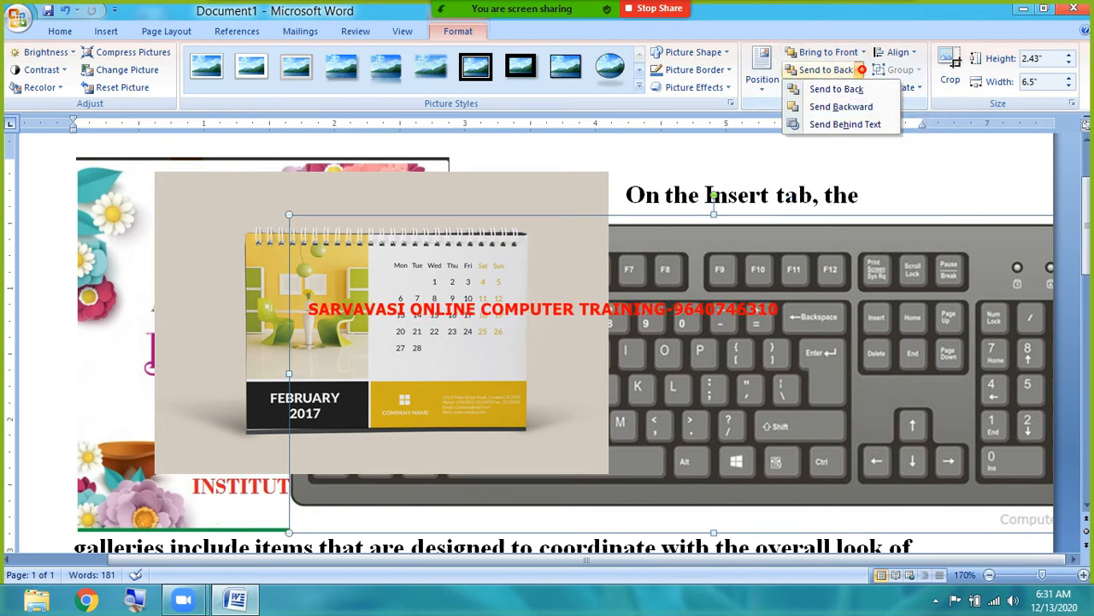
left_click(841, 107)
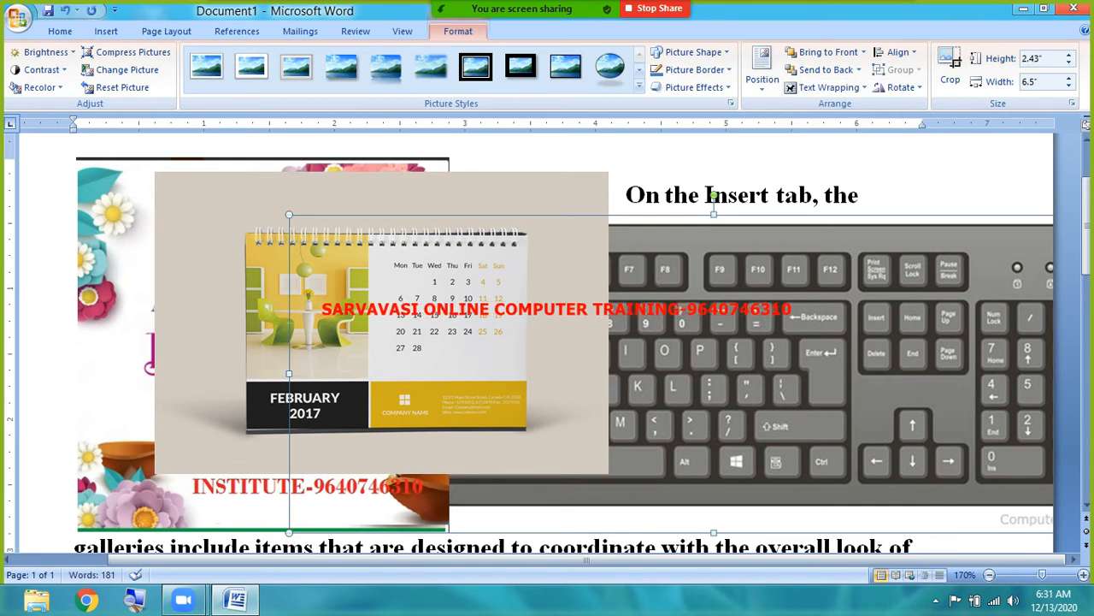
left_click(862, 52)
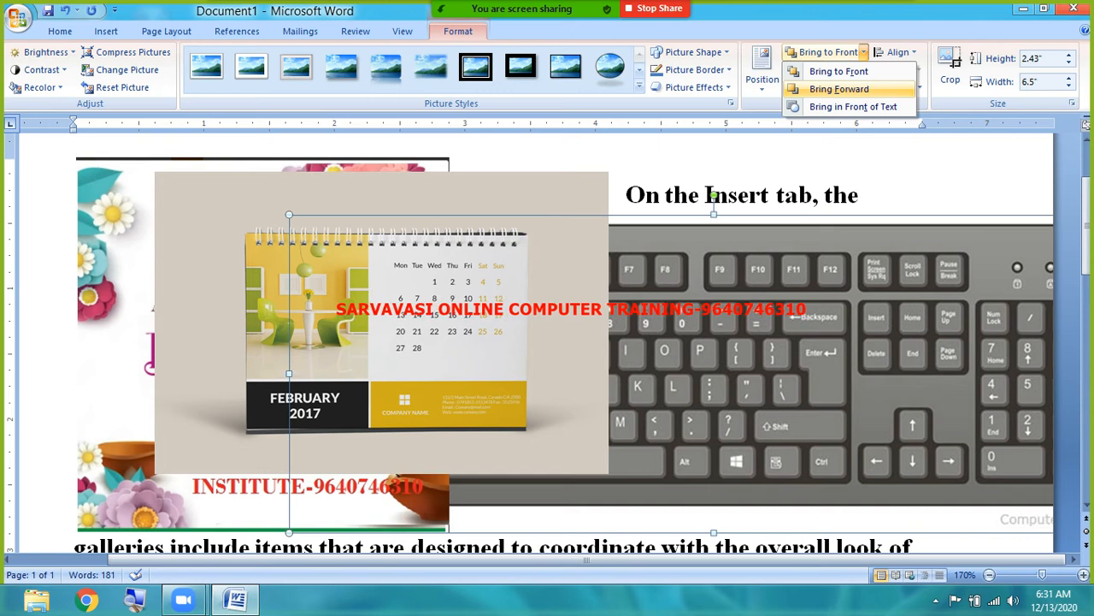
left_click(839, 89)
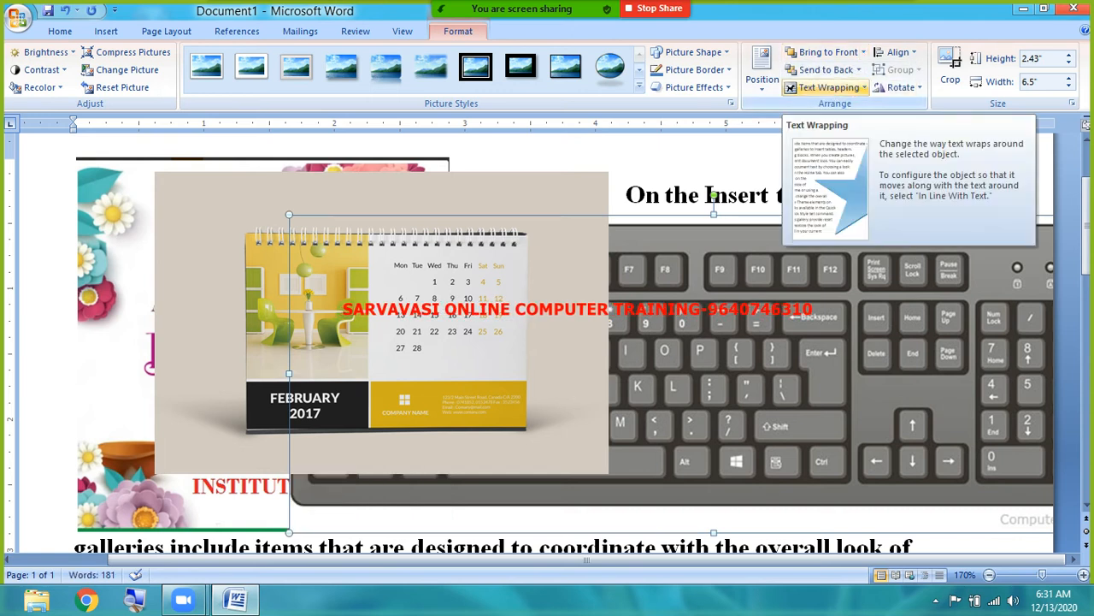
Bring the keyboard picture forward one more level, in front of the calendar picture.
left_click(859, 69)
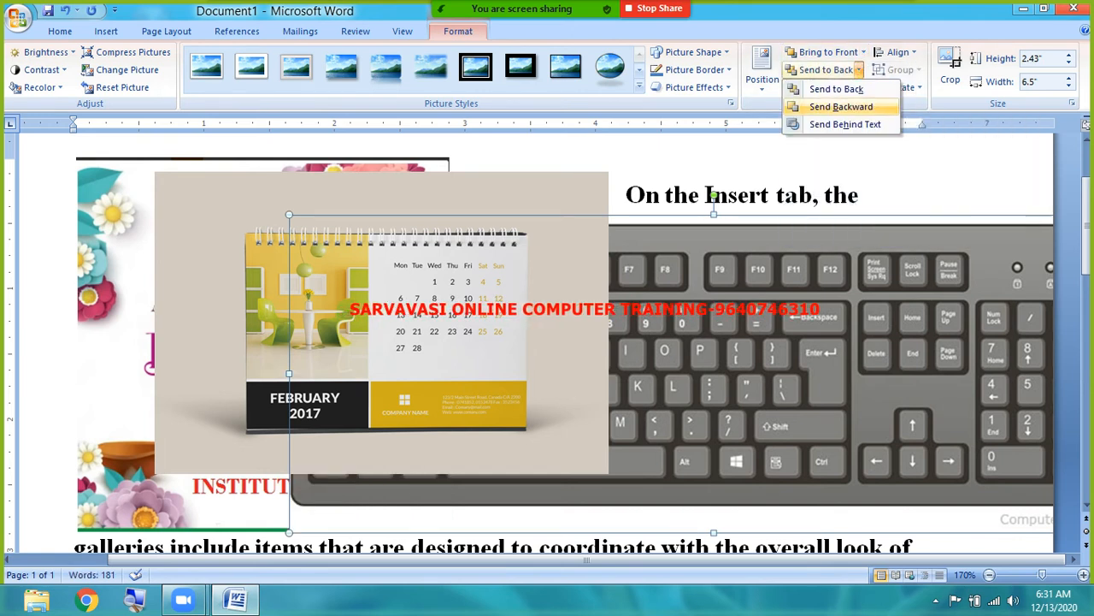
left_click(862, 52)
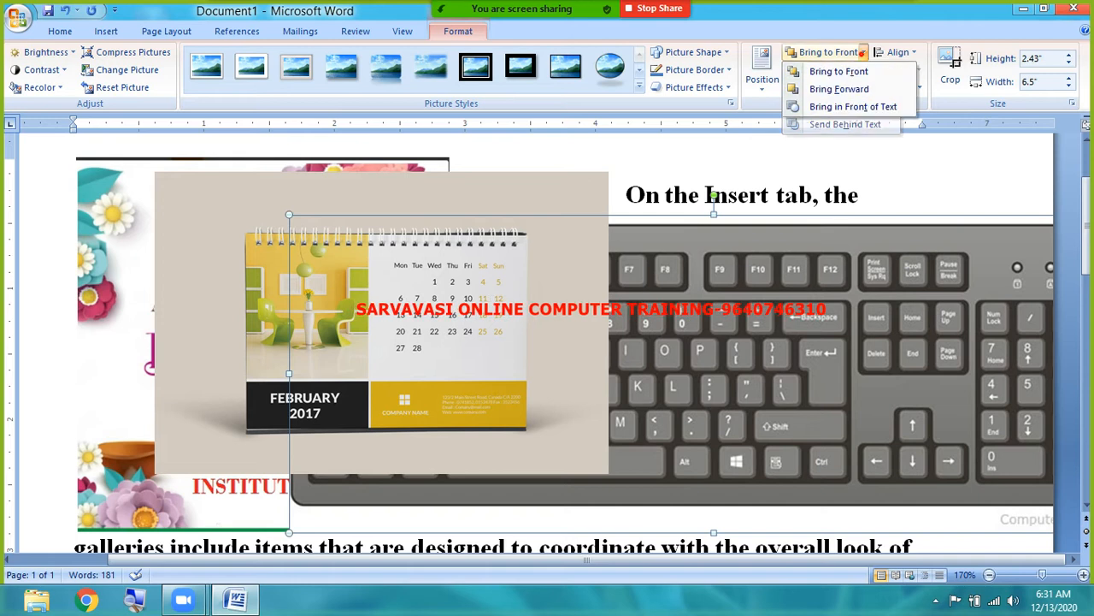
left_click(842, 89)
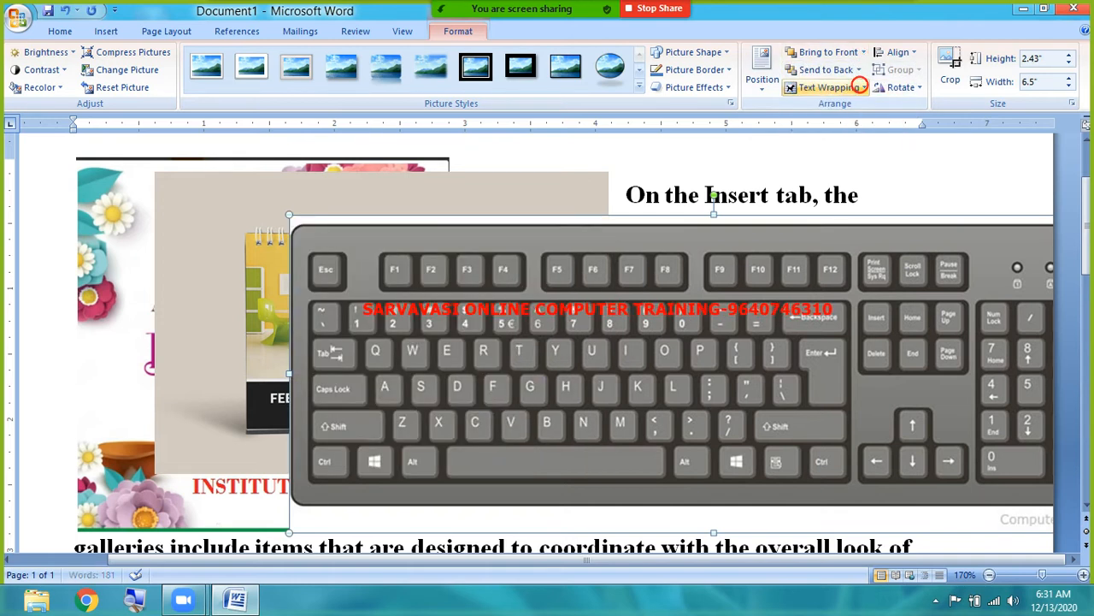
Send the keyboard picture to the back of the overlapping pictures and try to set its text wrapping to In Front of Text.
left_click(859, 69)
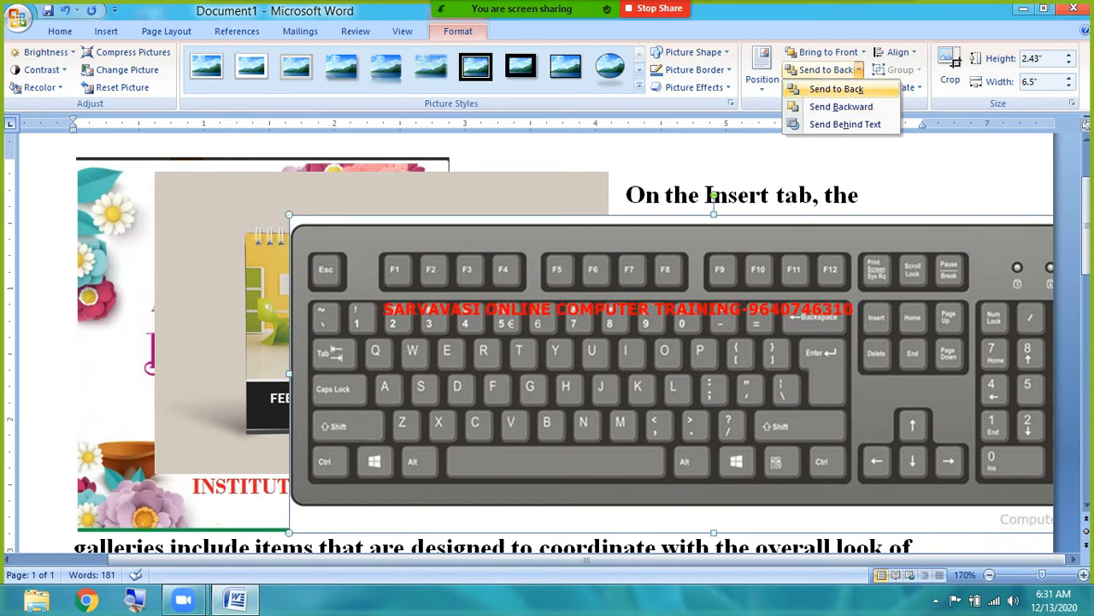
left_click(836, 88)
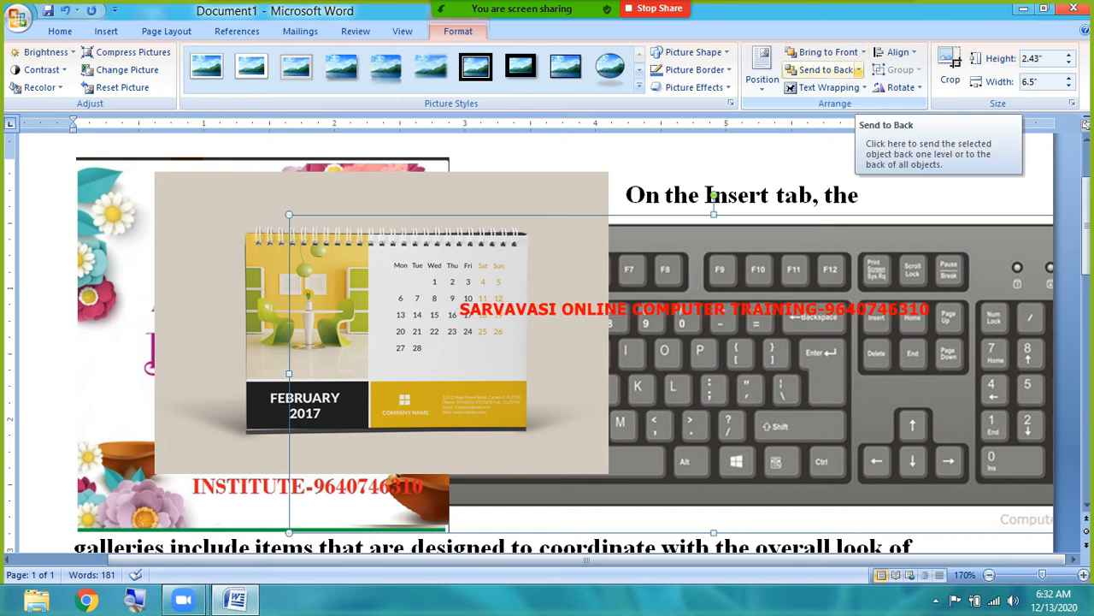
left_click(860, 87)
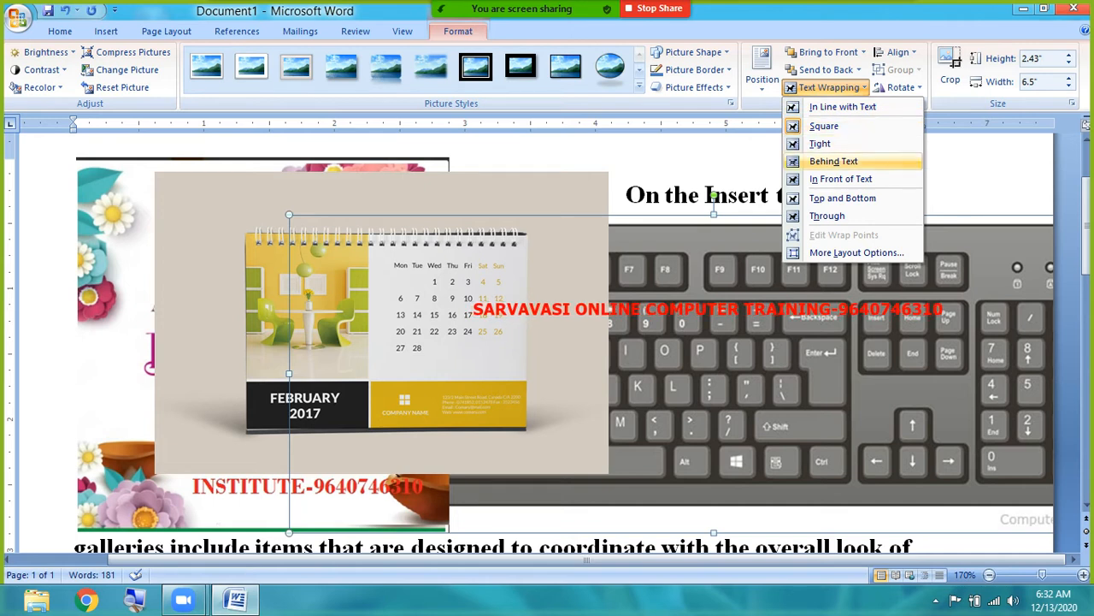
left_click(840, 179)
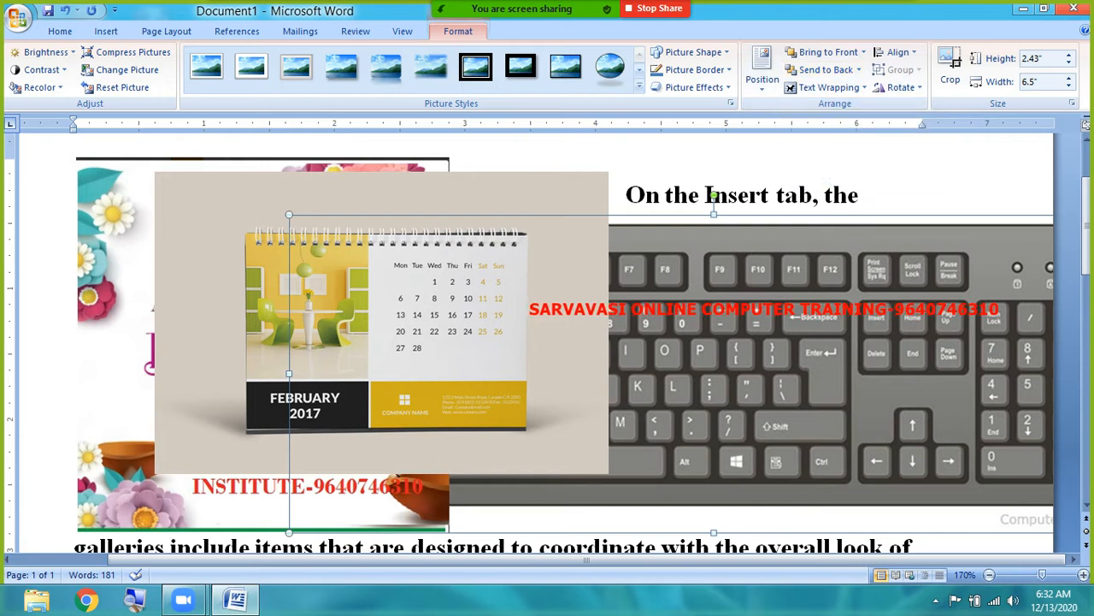
Delete the keyboard picture and the calendar picture, keeping only the Diwali picture beside the text.
left_click(762, 412)
key("Delete")
left_click(441, 416)
key("Delete")
left_click(394, 362)
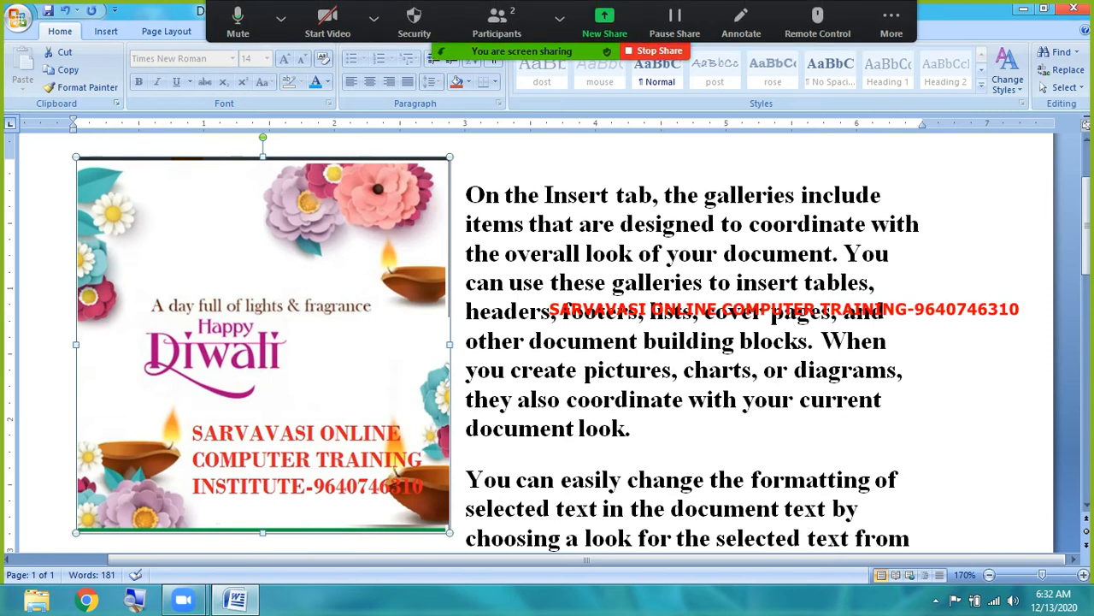
left_click(921, 242)
left_click(858, 320)
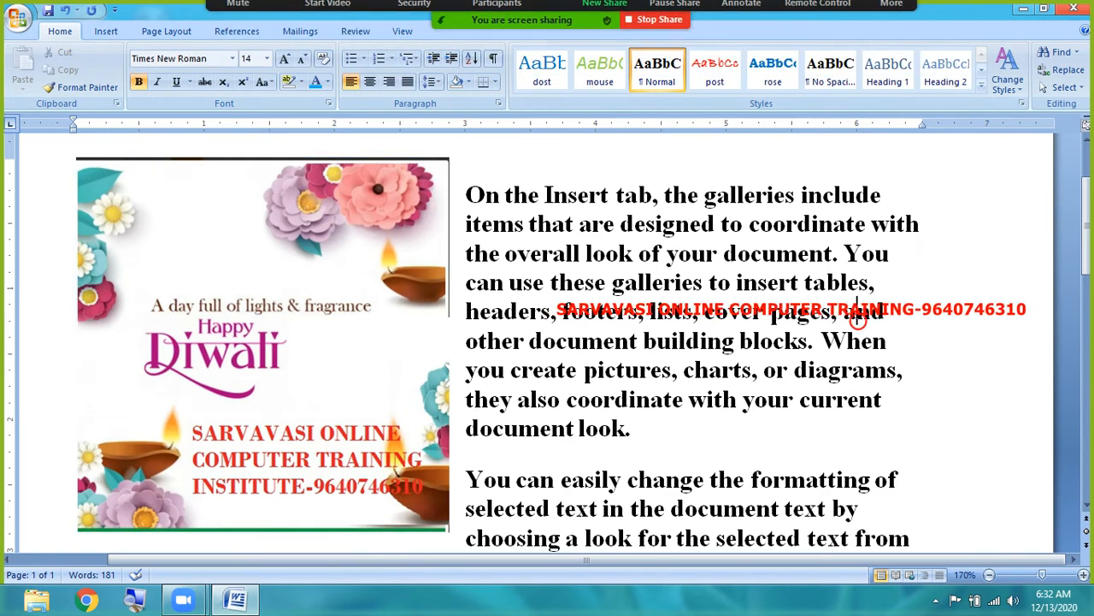
Set the Diwali picture's text wrapping to Tight, and change it to Behind Text.
left_click(381, 237)
left_click(465, 28)
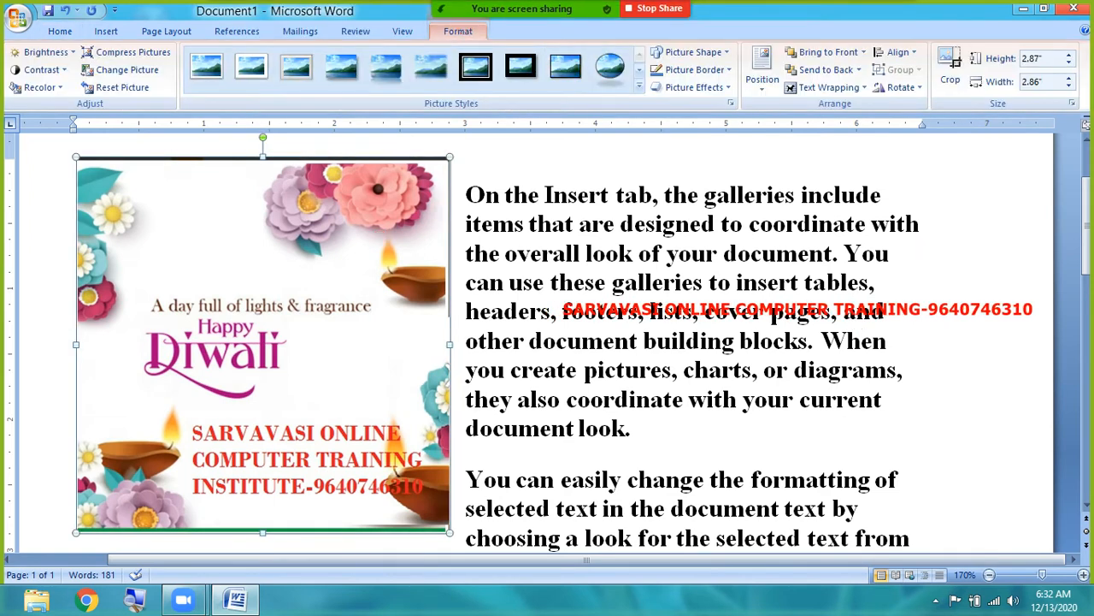
left_click(855, 87)
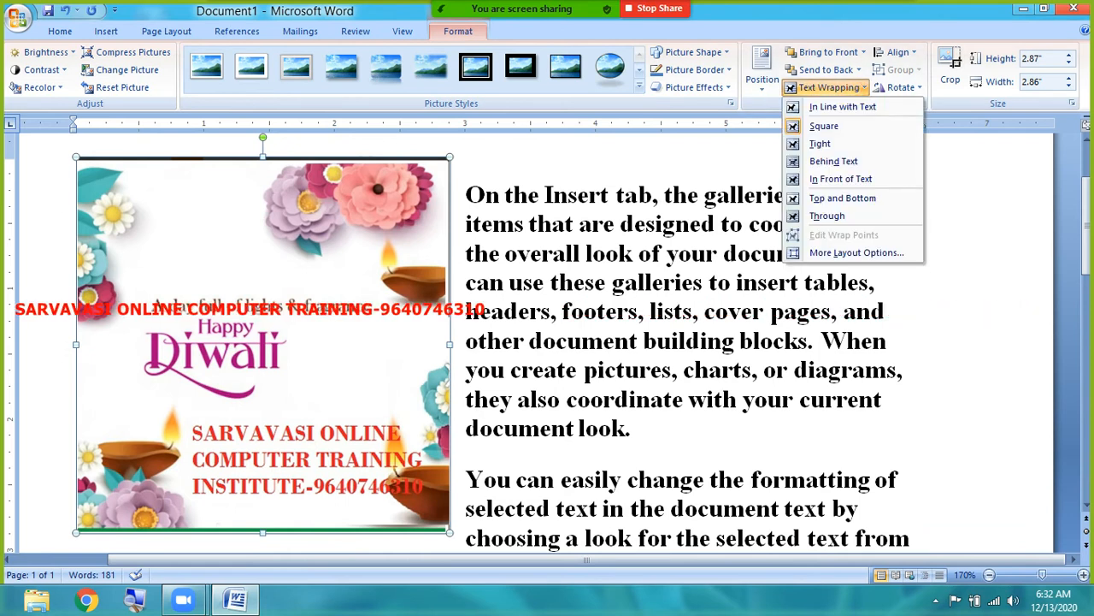
left_click(846, 142)
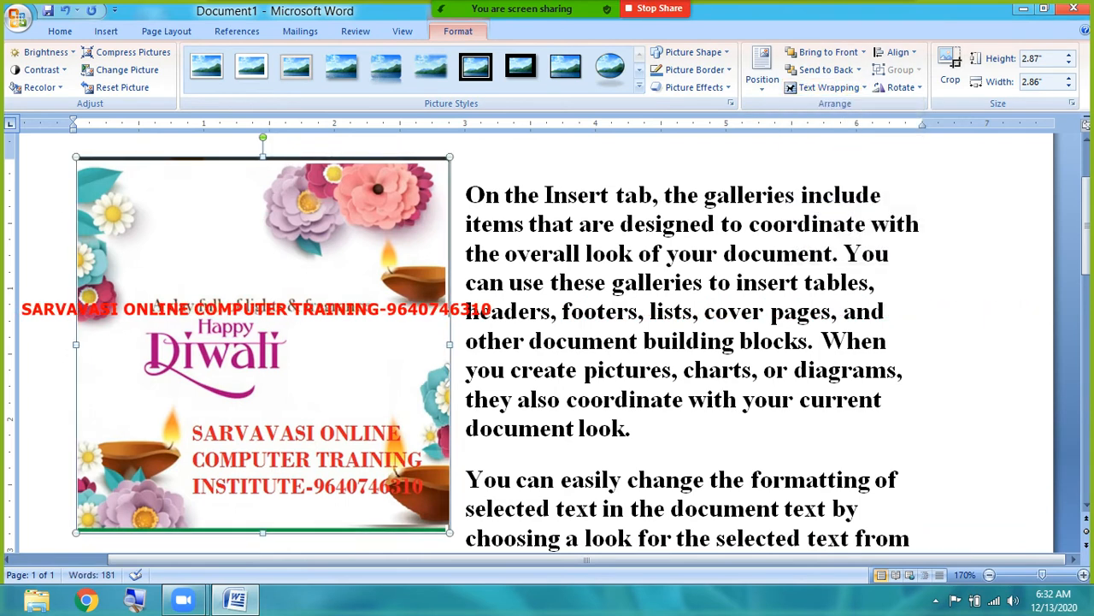
left_click(833, 88)
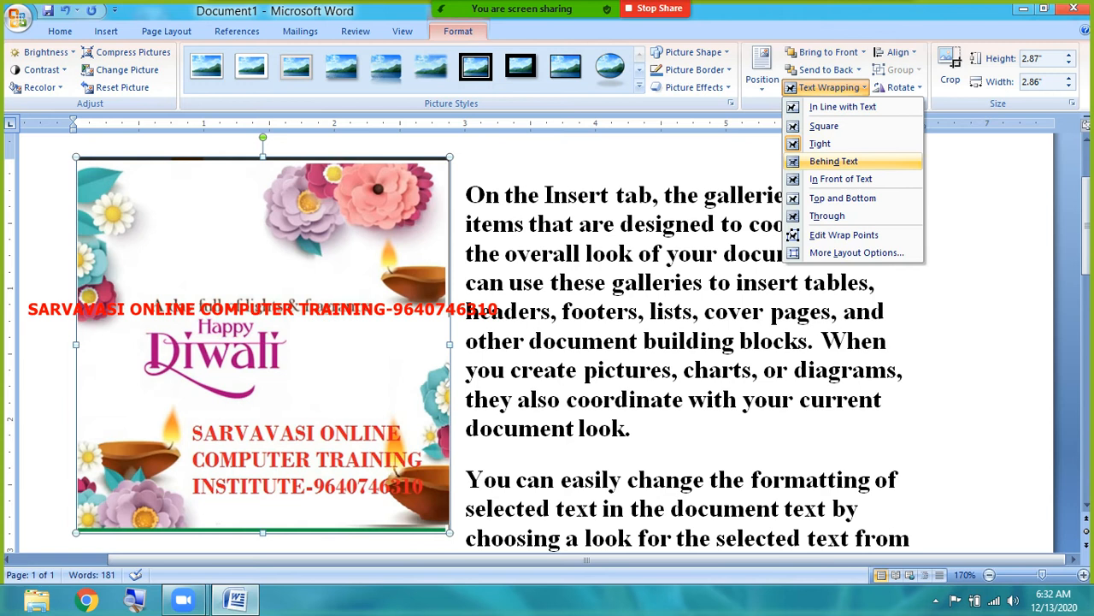
left_click(834, 161)
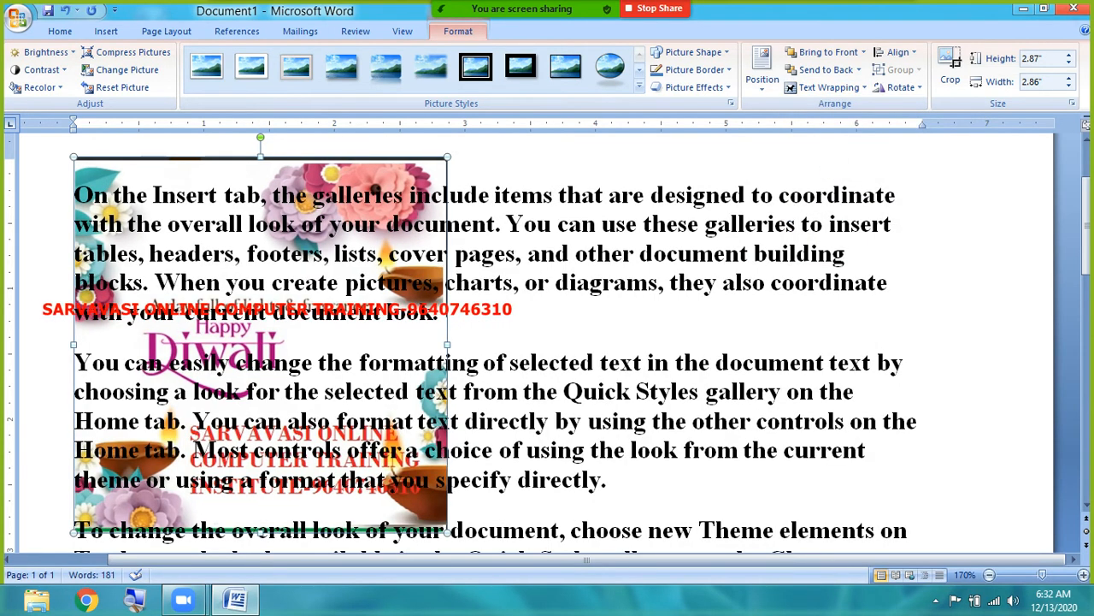
Set the Diwali picture's text wrapping to In Front of Text and move it right and down over the middle of the paragraphs.
left_click(828, 87)
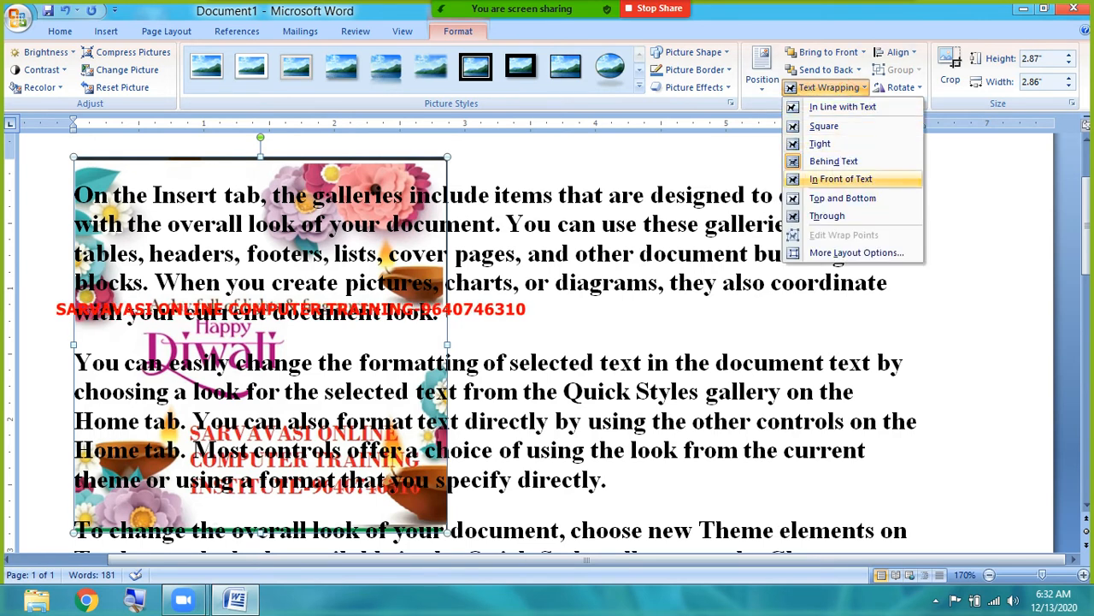
left_click(840, 179)
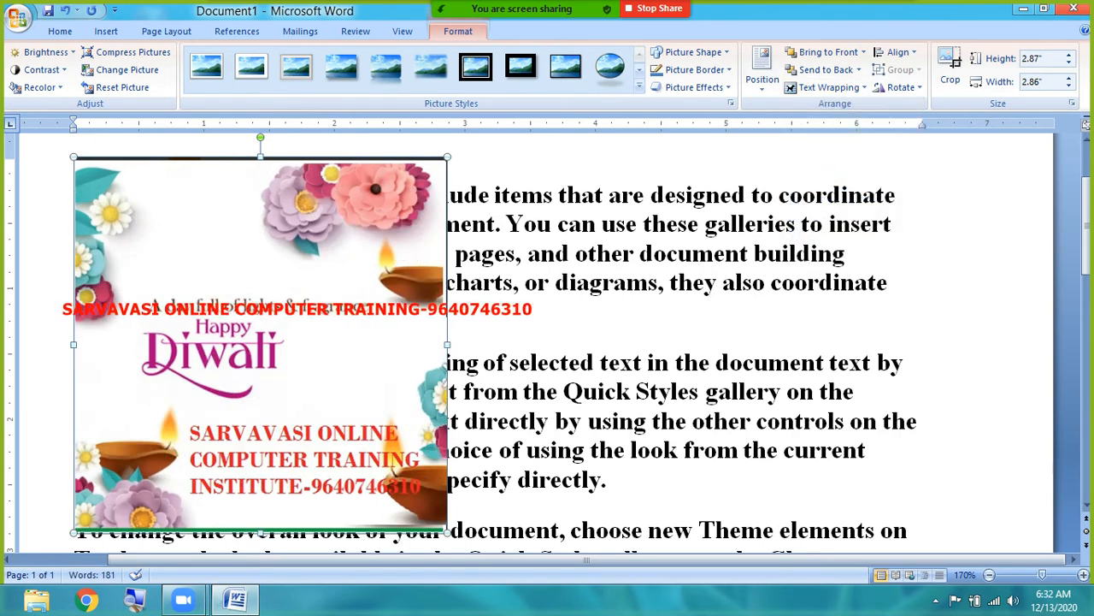
left_click_drag(105, 371, 492, 411)
left_click_drag(829, 418, 590, 401)
left_click_drag(351, 382, 436, 387)
left_click_drag(555, 396, 555, 456)
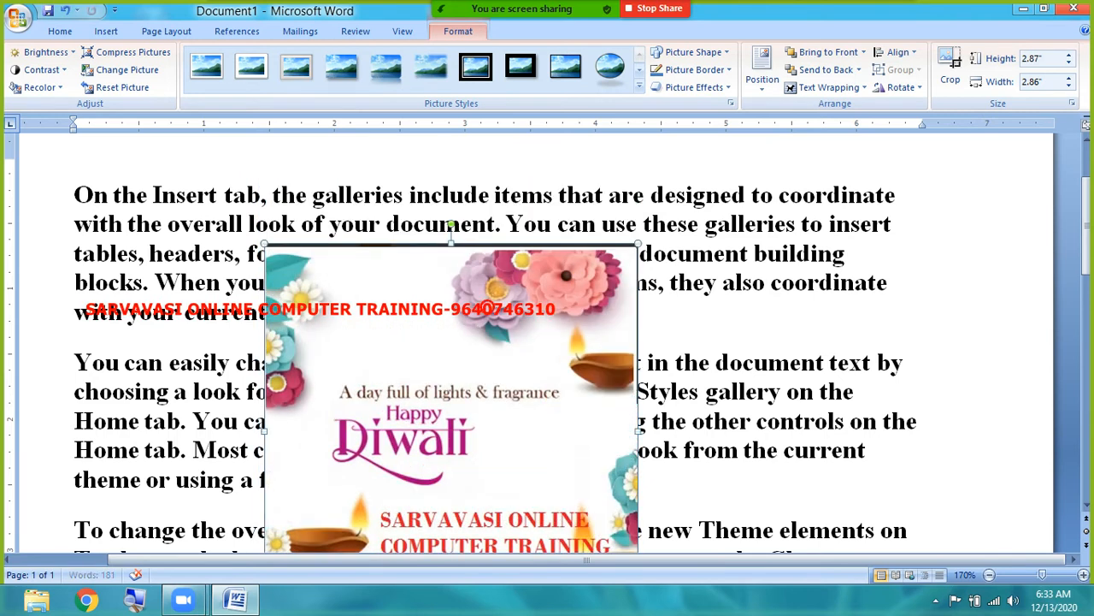
Set the Diwali picture's text wrapping to Top and Bottom and check the text above and below it.
left_click(829, 87)
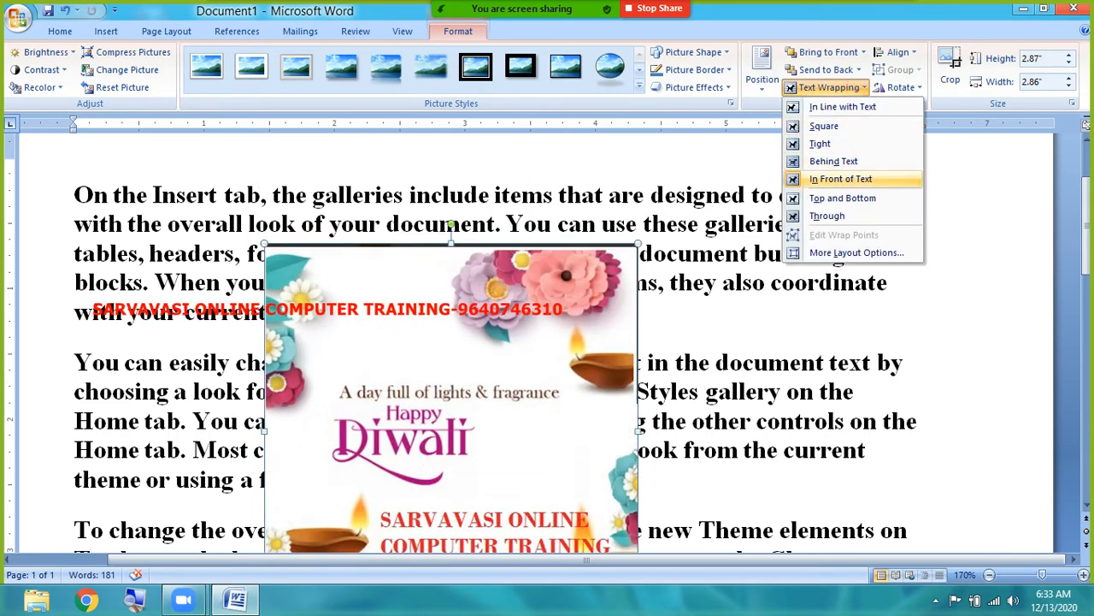
left_click(843, 198)
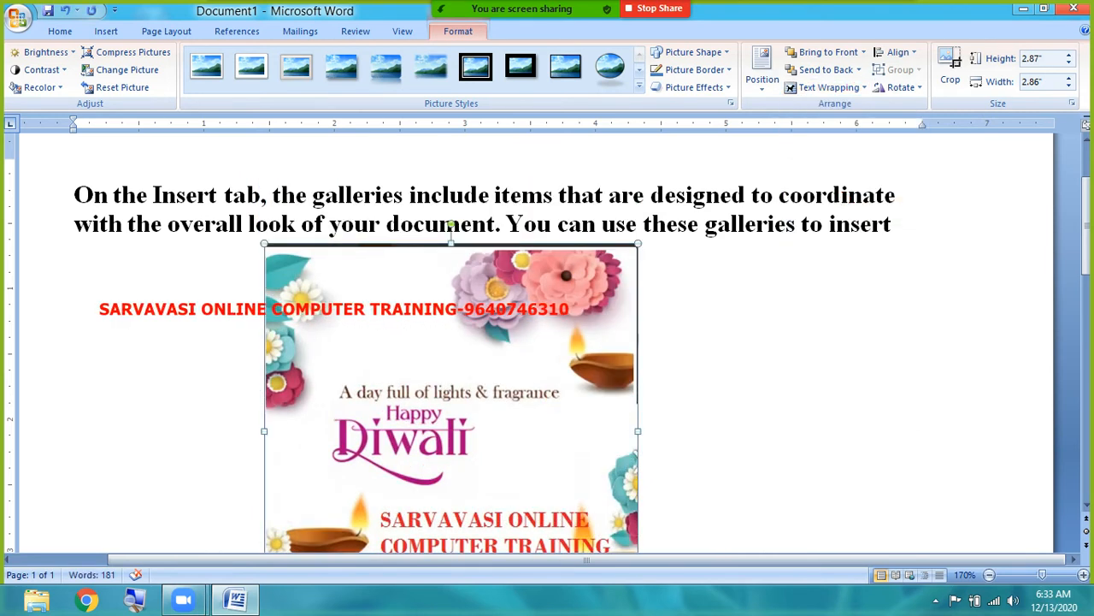
scroll(547, 342, "down", 8)
scroll(547, 342, "up", 7)
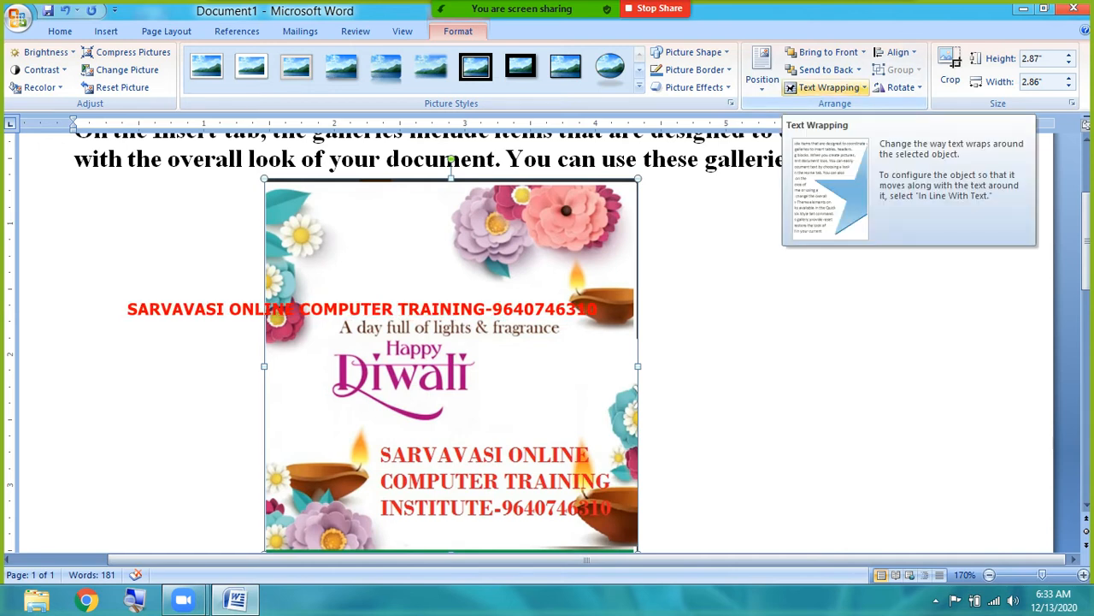
Set the Diwali picture's text wrapping to Behind Text, and switch it to Through.
left_click(846, 87)
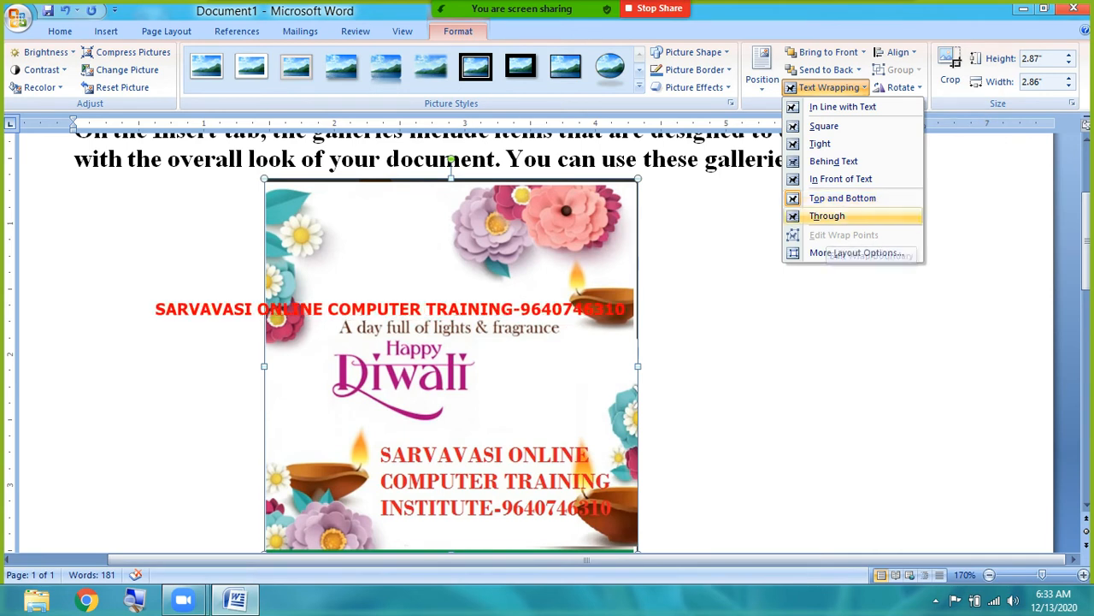
left_click(834, 161)
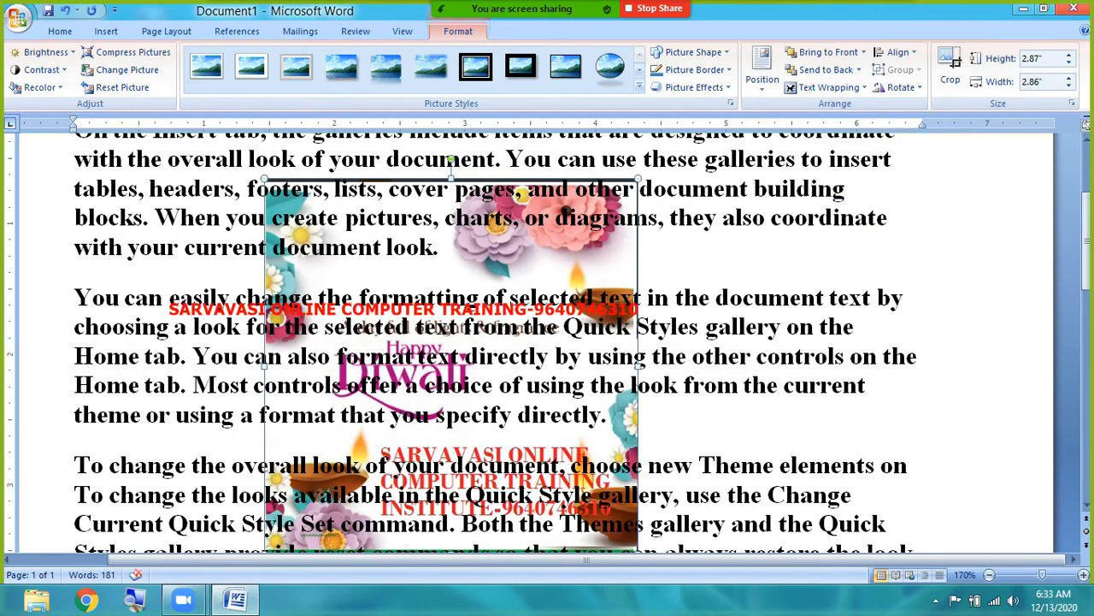
left_click(828, 87)
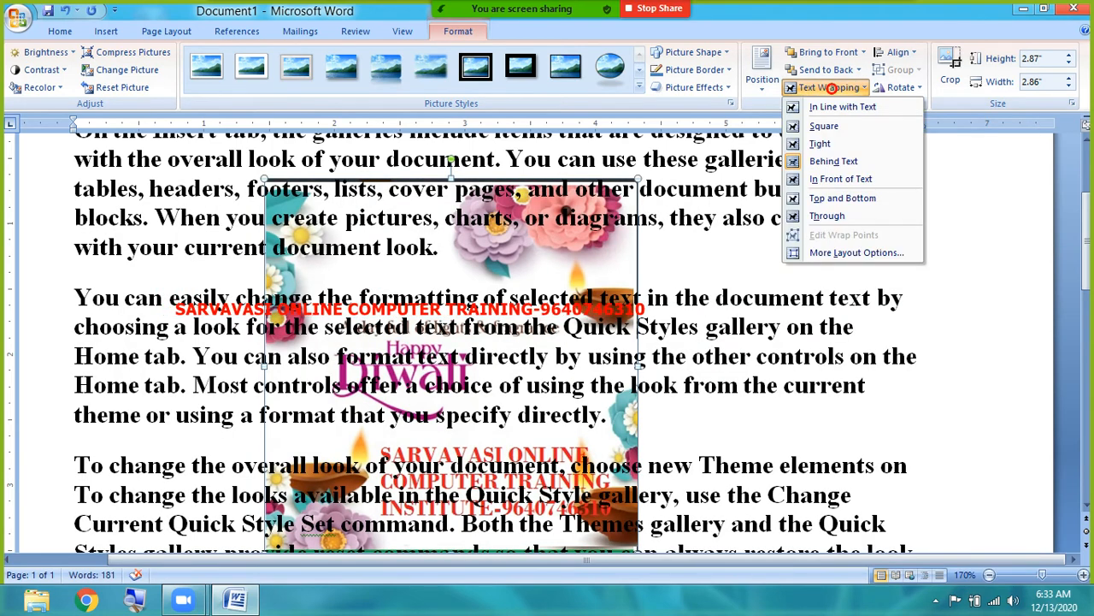
left_click(827, 215)
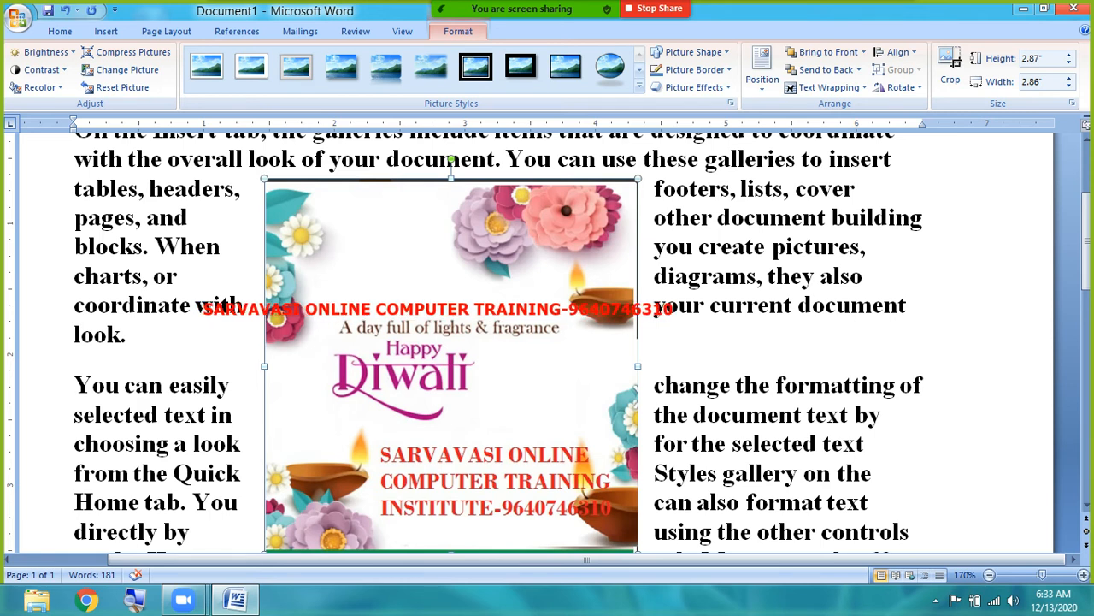
Start editing the Diwali picture's wrap points and pull the middle of the boundary's right edge inward.
left_click(828, 87)
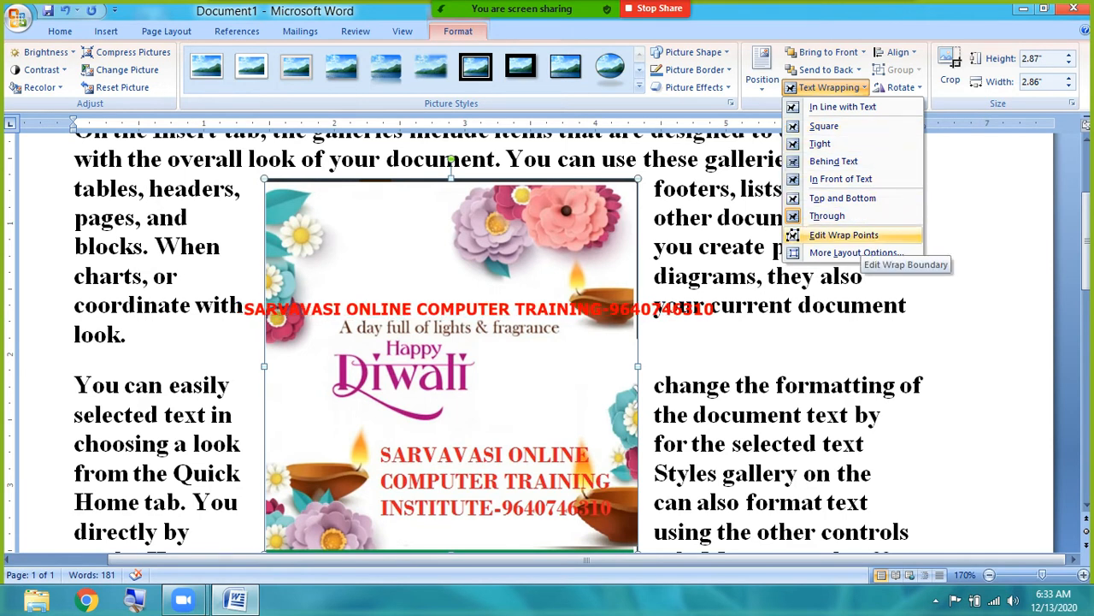
left_click(858, 236)
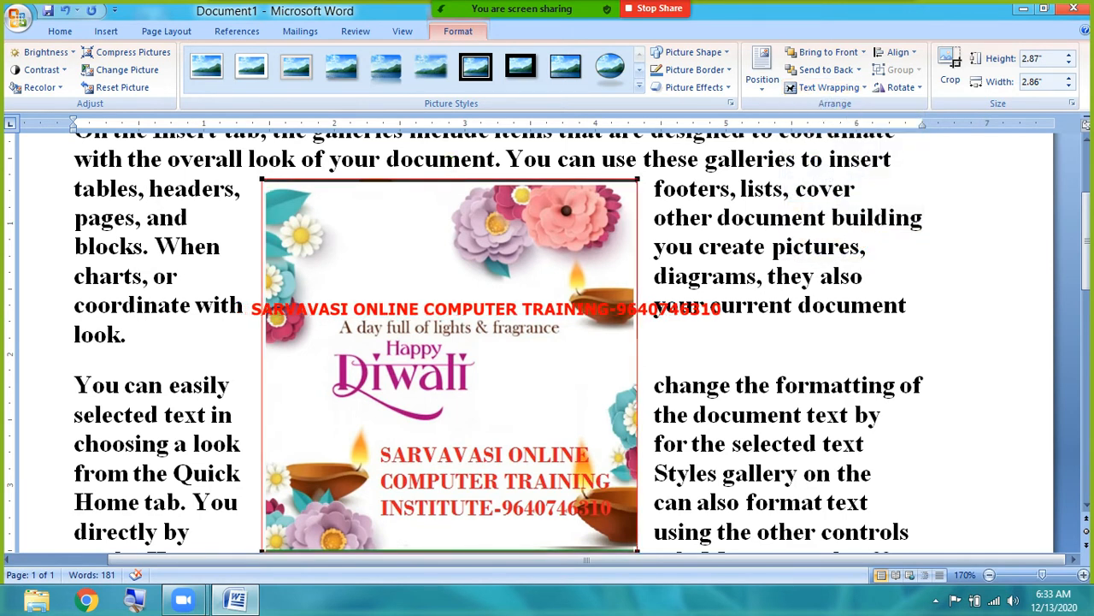
scroll(564, 342, "down", 1)
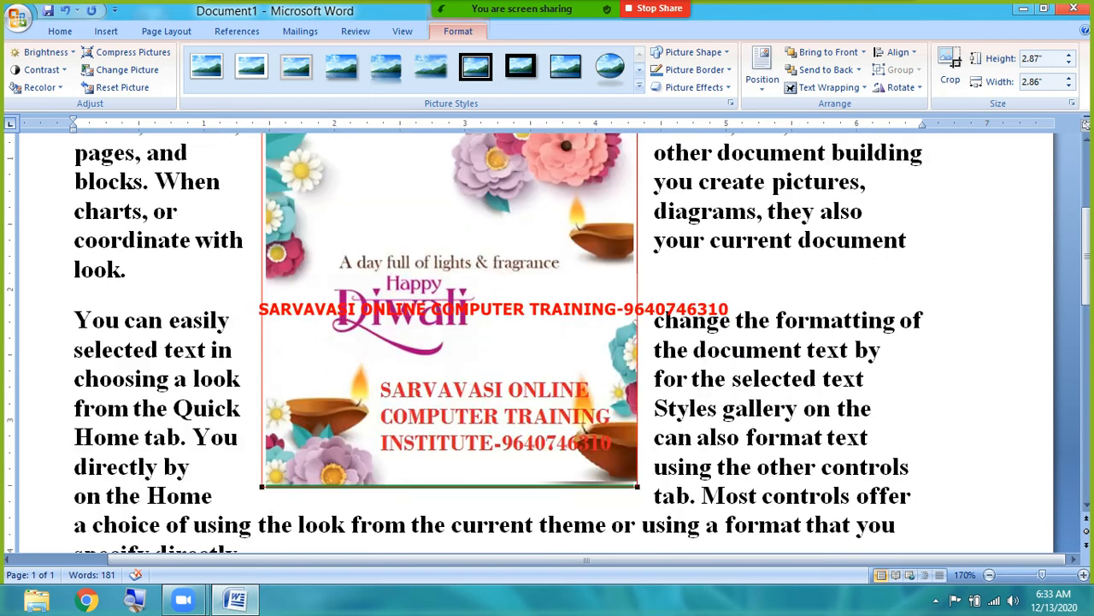
scroll(565, 342, "up", 1)
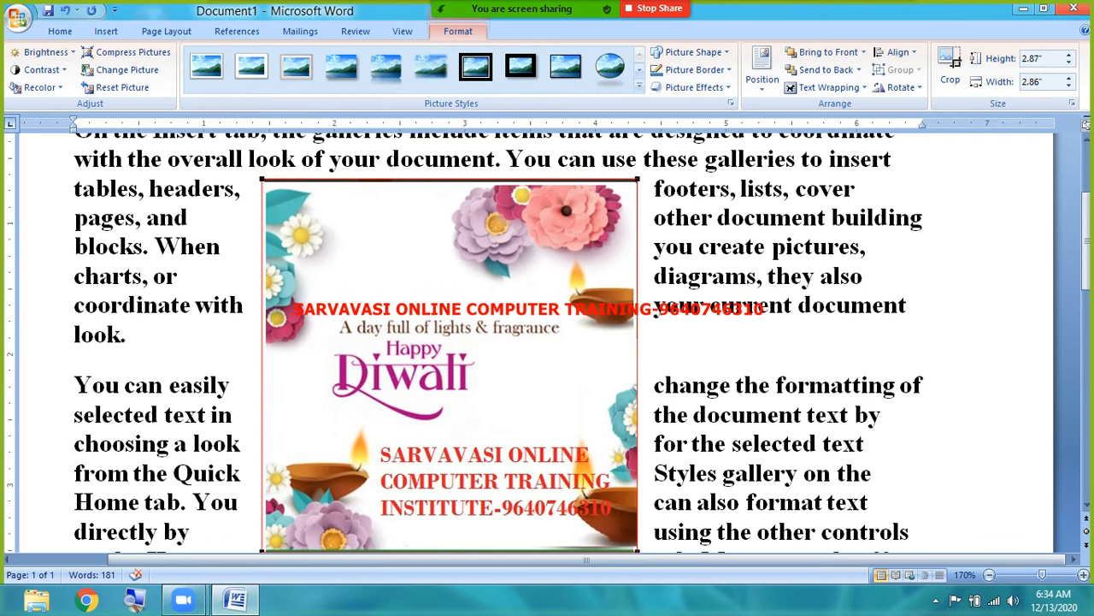
left_click_drag(638, 360, 543, 370)
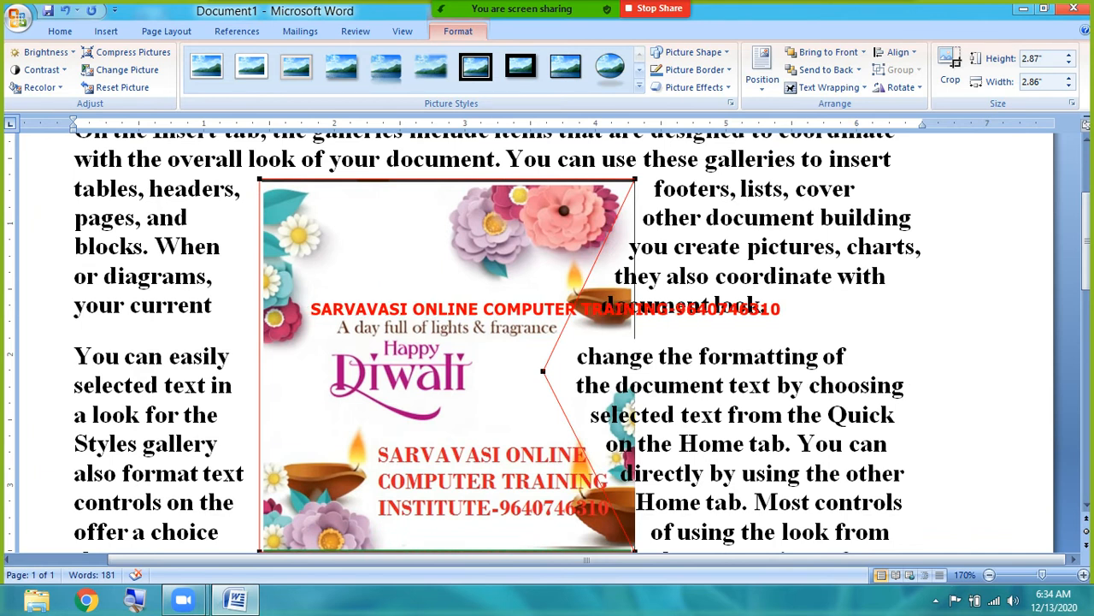
Pull two points of the wrap boundary's upper edge and two of its left edge inward over the Diwali picture.
left_click_drag(380, 179, 448, 186)
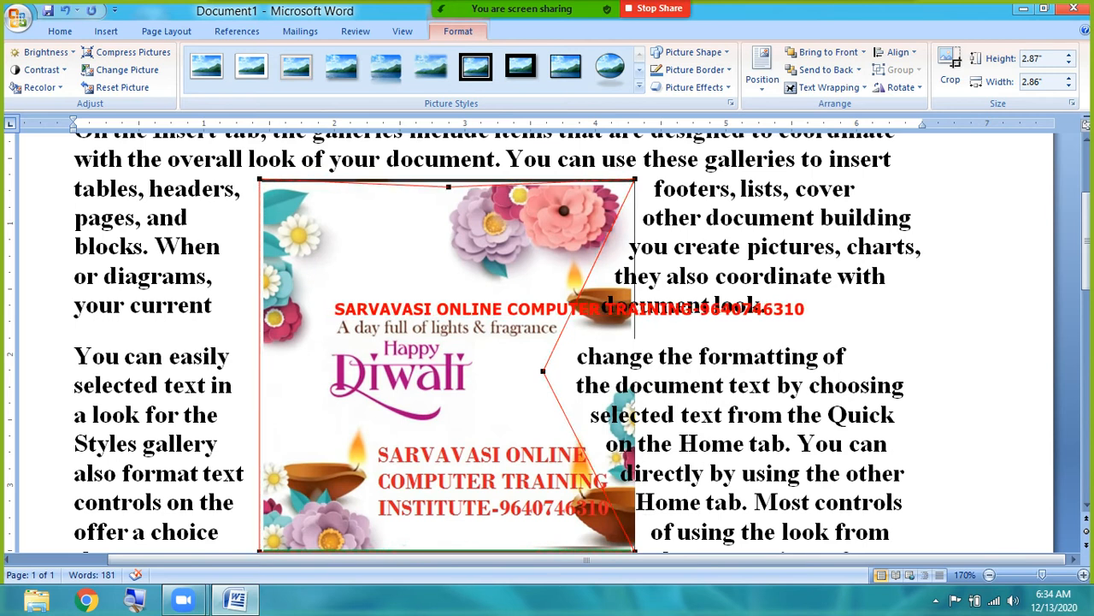
left_click_drag(363, 181, 431, 258)
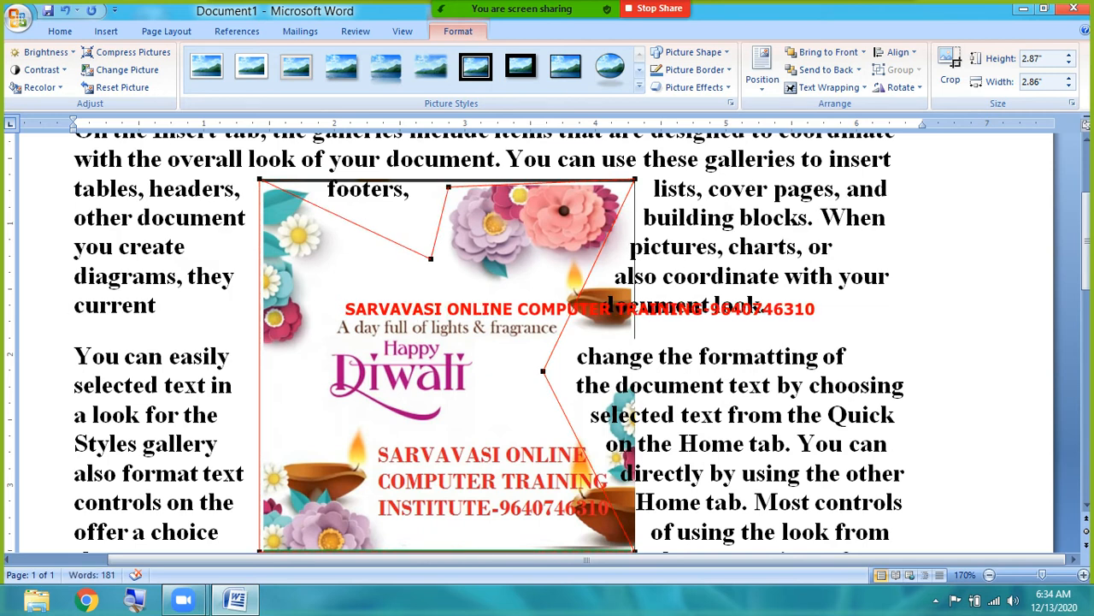
left_click_drag(260, 366, 315, 339)
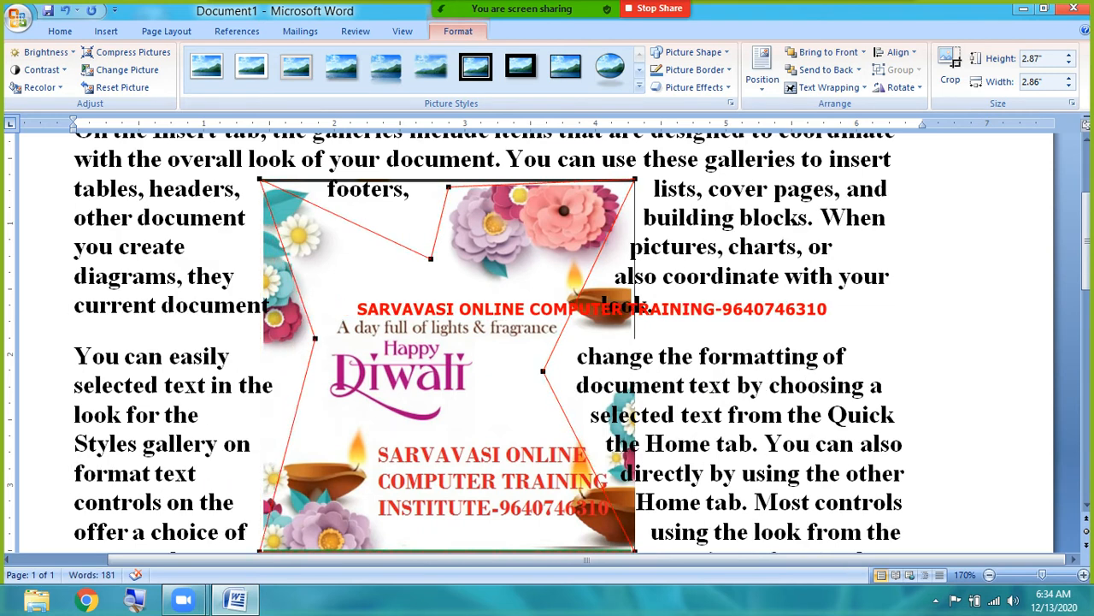
left_click_drag(288, 442, 327, 413)
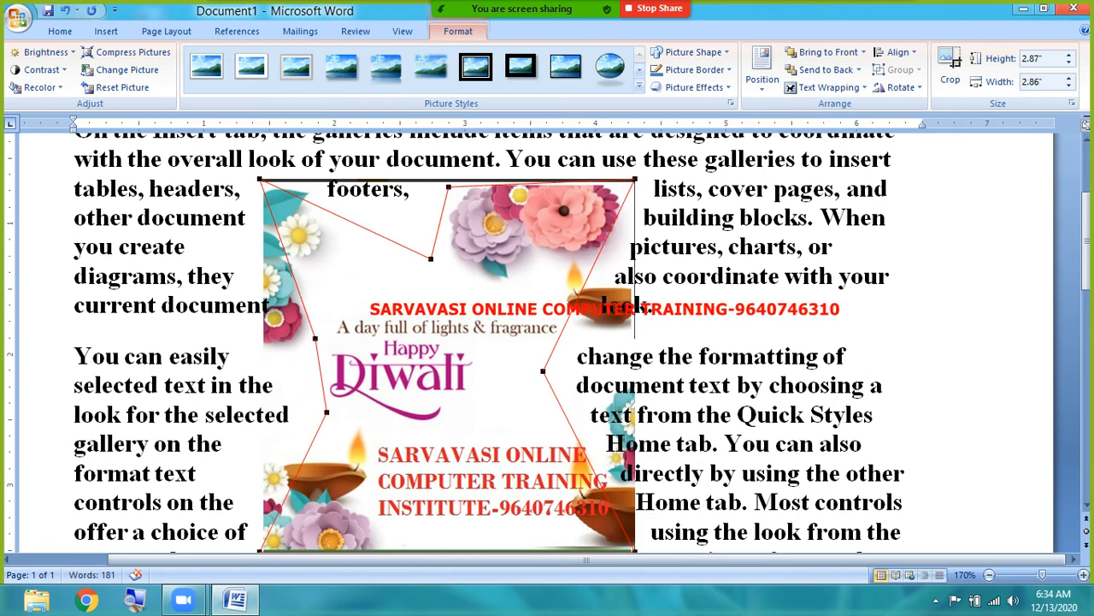
Pull two points of the wrap boundary's lower edge upward and deepen the notch in its upper edge with another point.
scroll(547, 342, "down", 1)
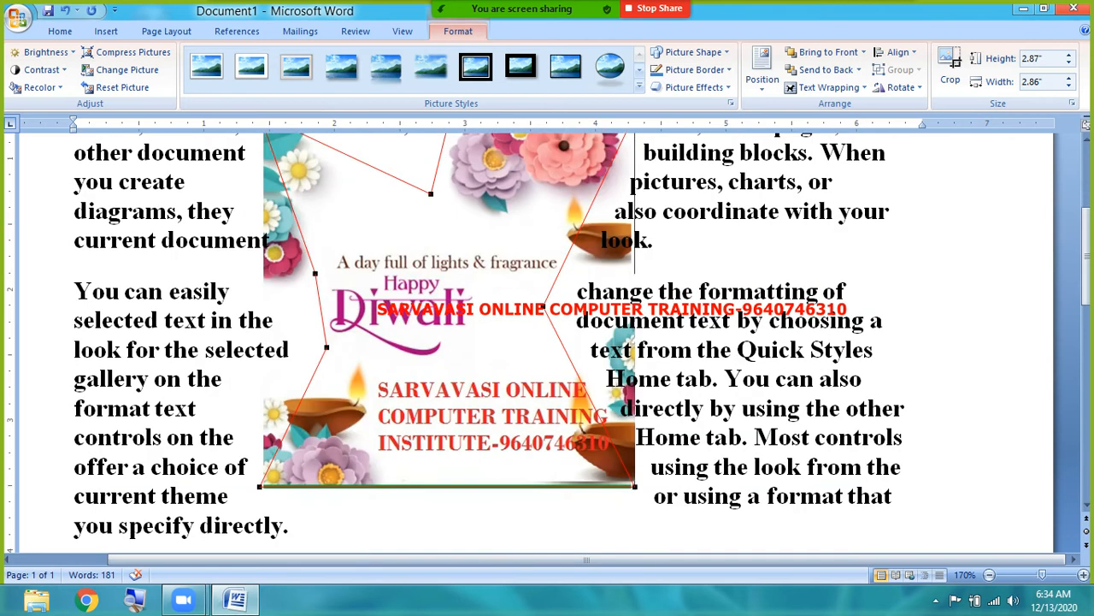
left_click_drag(336, 486, 378, 459)
left_click_drag(525, 476, 553, 460)
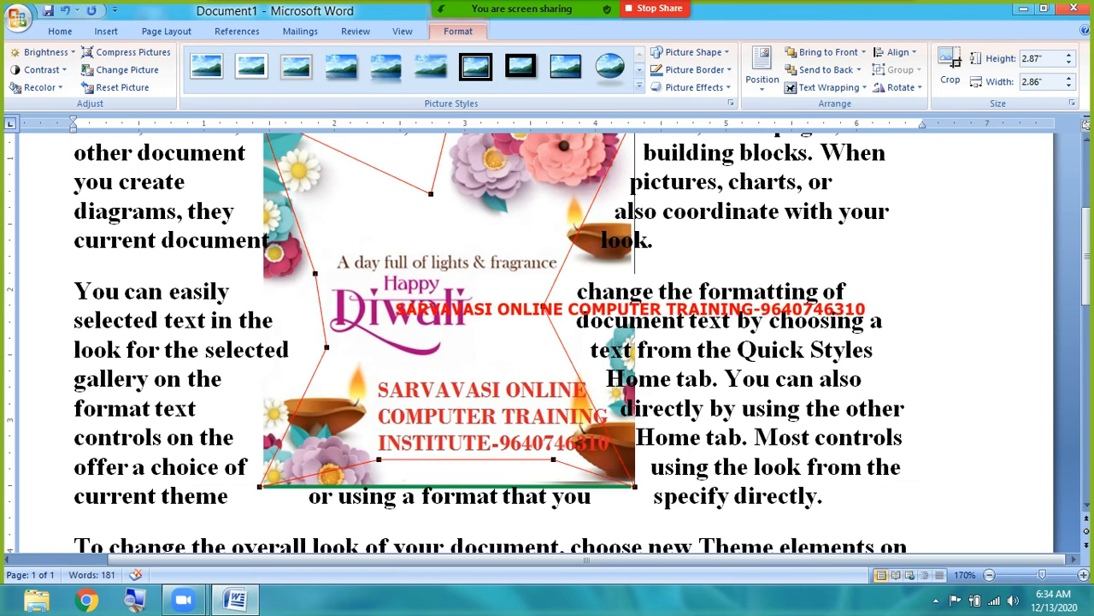
left_click_drag(344, 155, 348, 215)
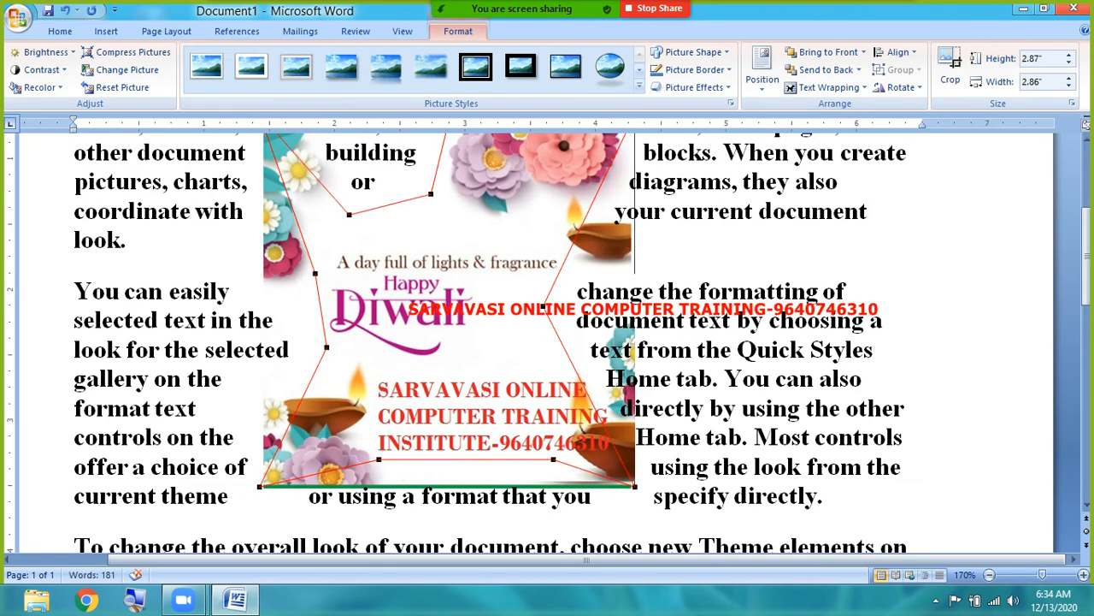
scroll(582, 342, "up", 3)
scroll(583, 342, "down", 1)
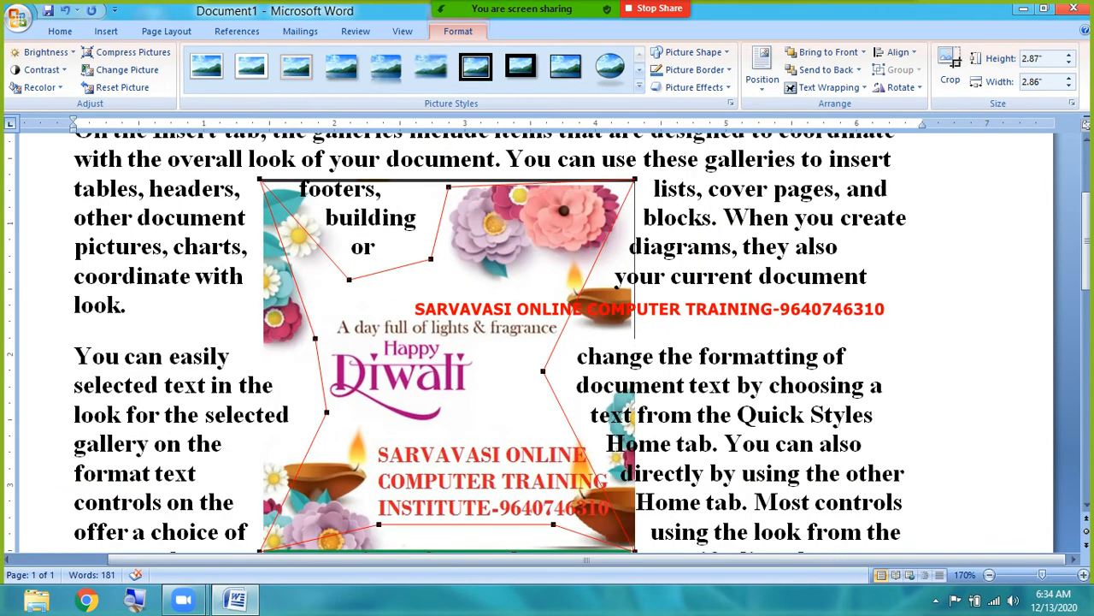